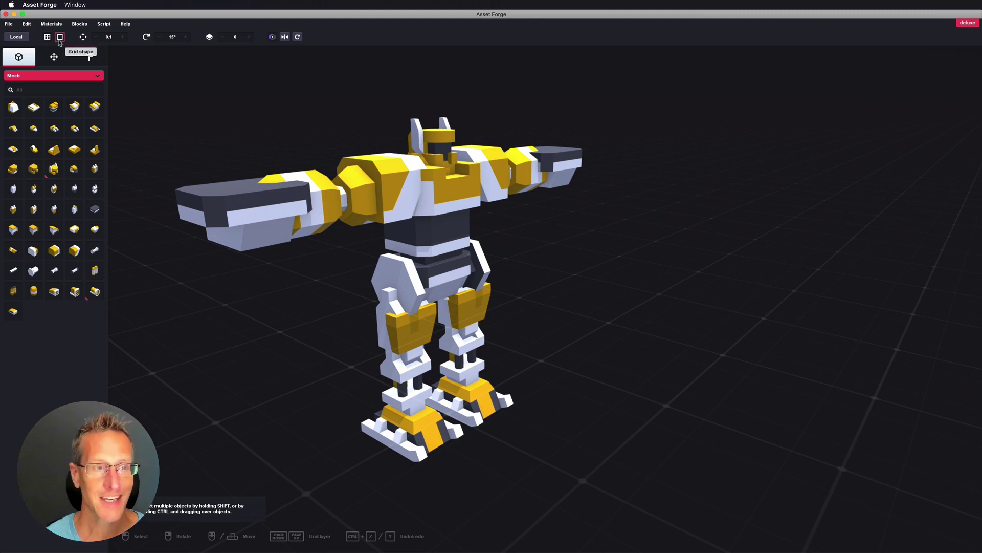
Export the mech robot as an FBX using the Unity (FBX) preset, replacing the existing file.
{"action": "left_click", "coordinate": [8, 24]}
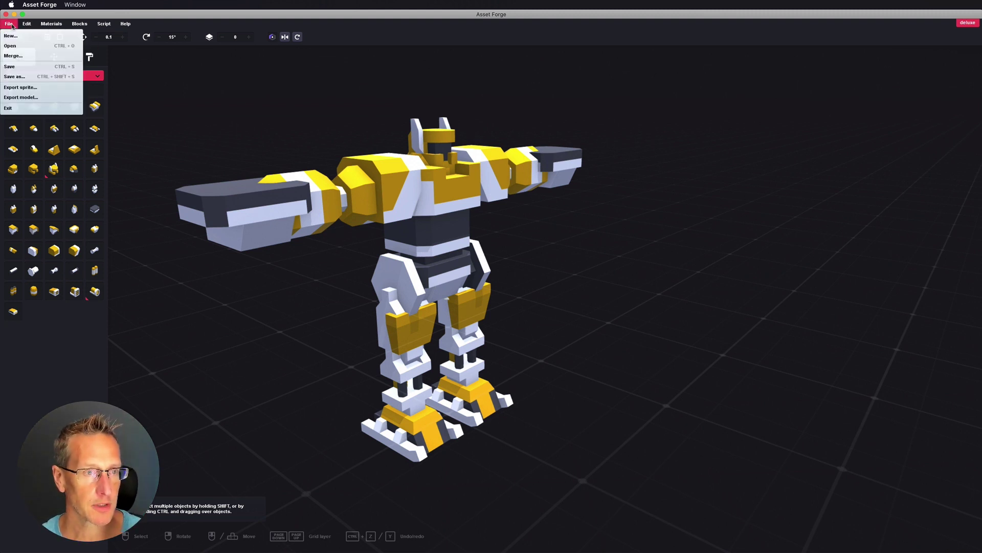
{"action": "left_click", "coordinate": [21, 98]}
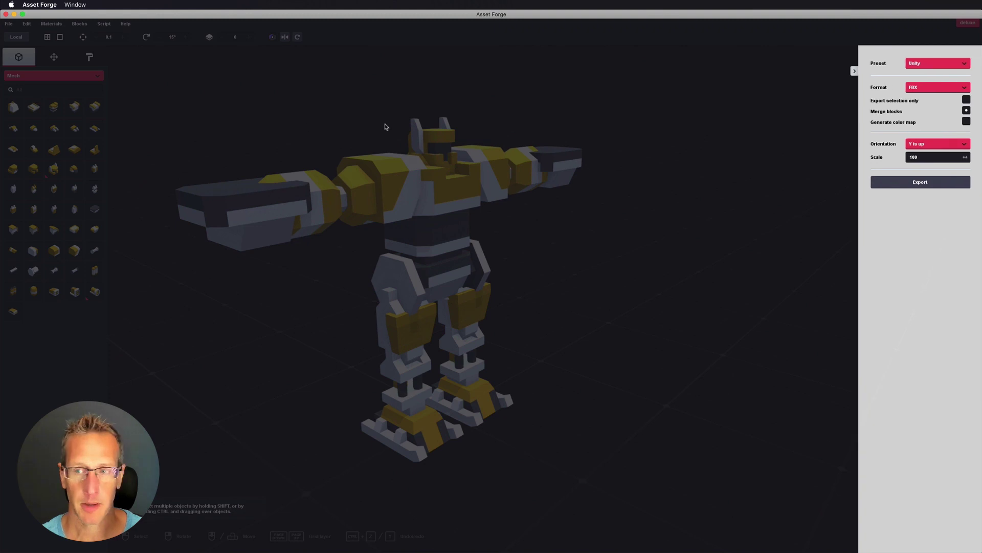
{"action": "left_click", "coordinate": [917, 64]}
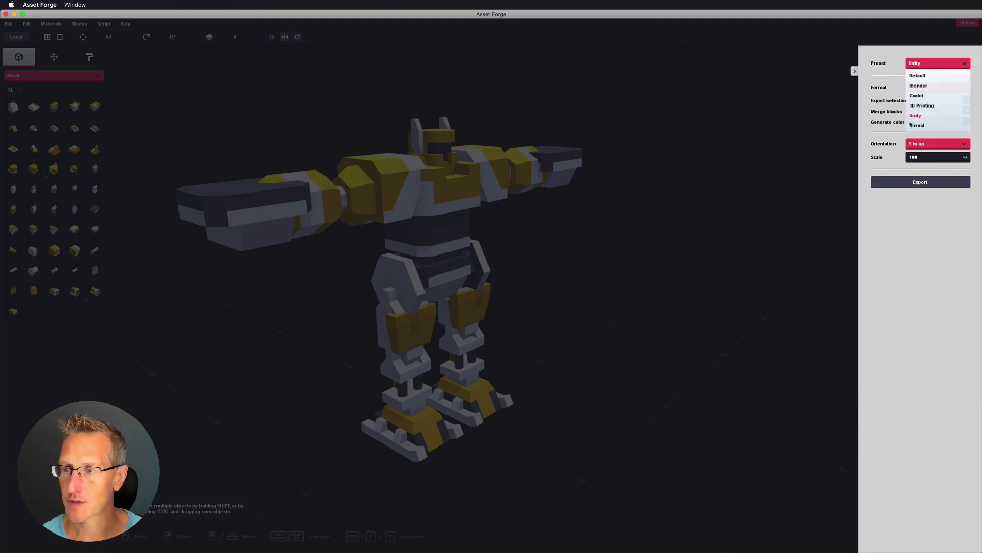
{"action": "left_click", "coordinate": [926, 117]}
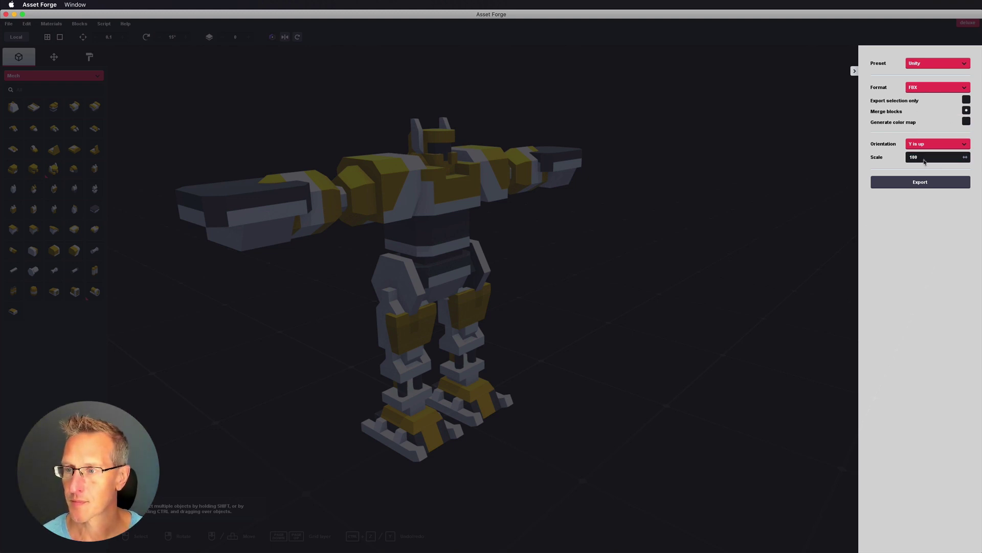
{"action": "left_click", "coordinate": [919, 184]}
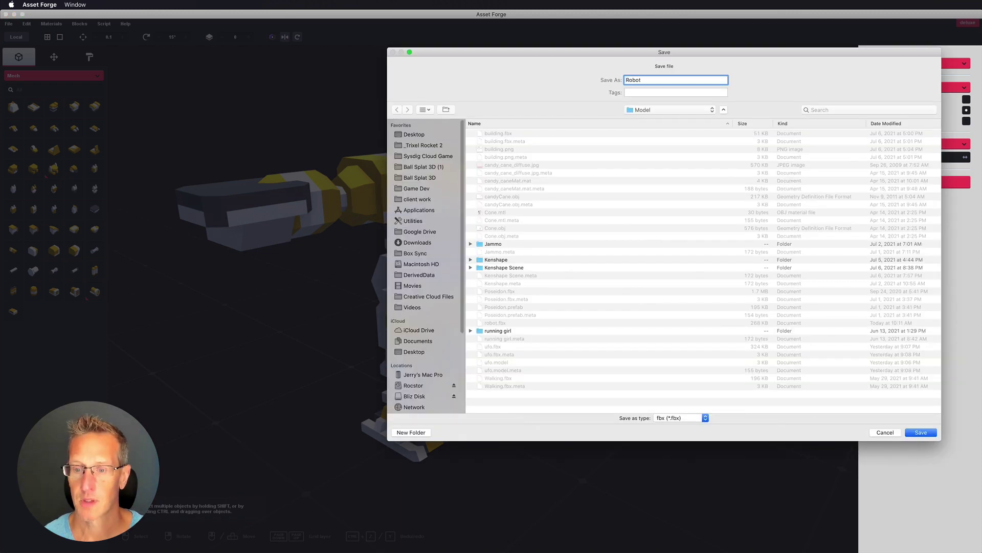
{"action": "left_click", "coordinate": [921, 432]}
{"action": "key", "text": "Return"}
{"action": "mouse_move", "coordinate": [265, 542]}
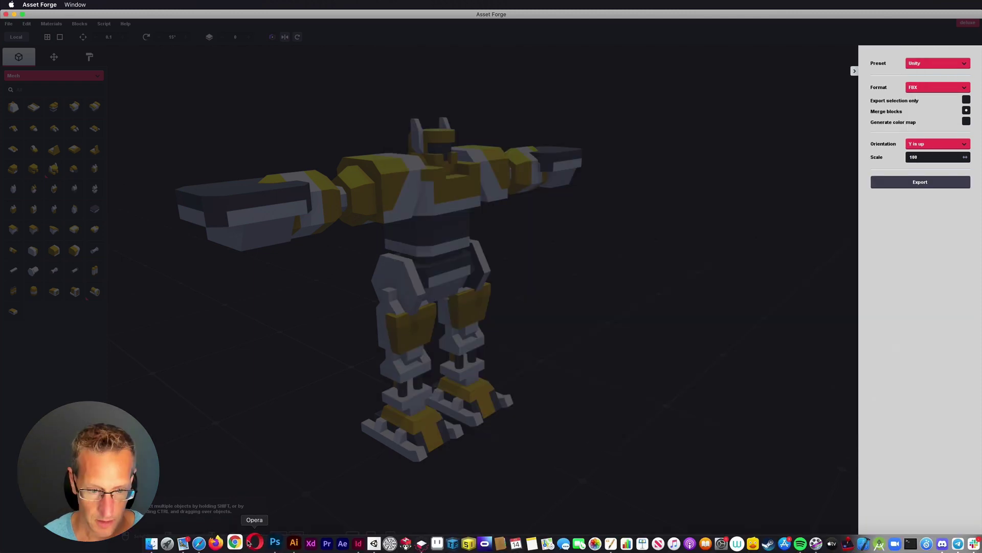
{"action": "left_click", "coordinate": [199, 543]}
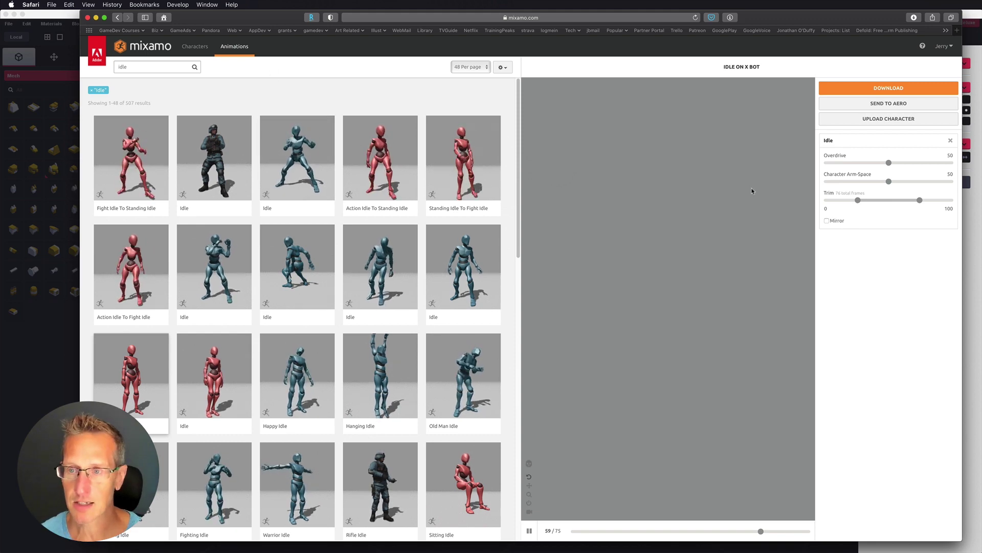
Upload the exported robot FBX to Mixamo by dropping it onto the Upload Character zone.
{"action": "left_click", "coordinate": [875, 118]}
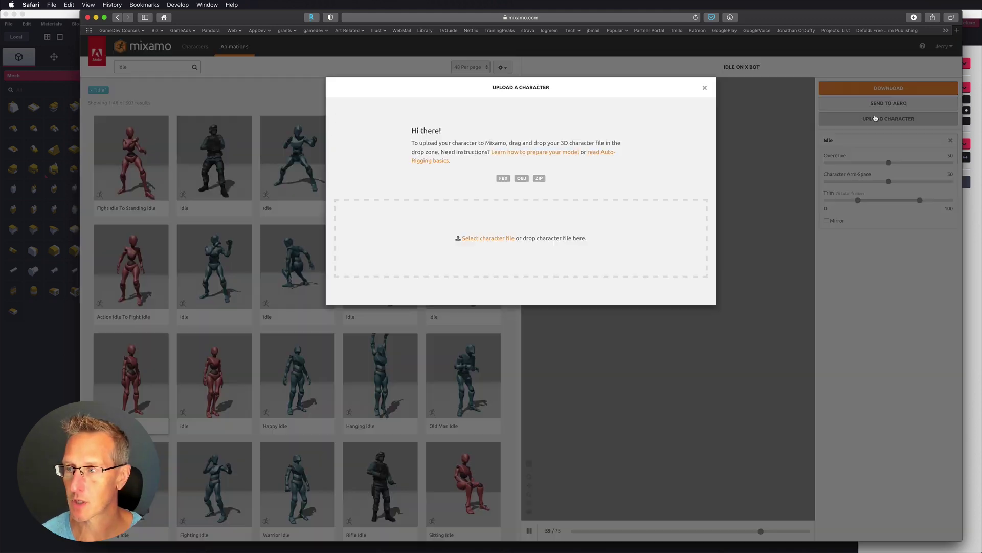
{"action": "key", "text": "super+Tab"}
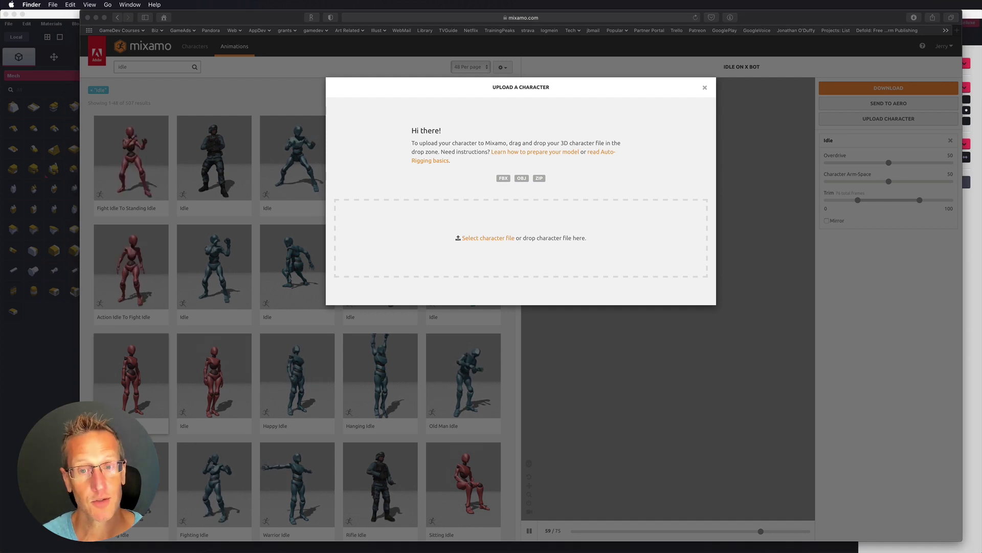
{"action": "left_click_drag", "start_coordinate": [617, 283], "coordinate": [488, 248]}
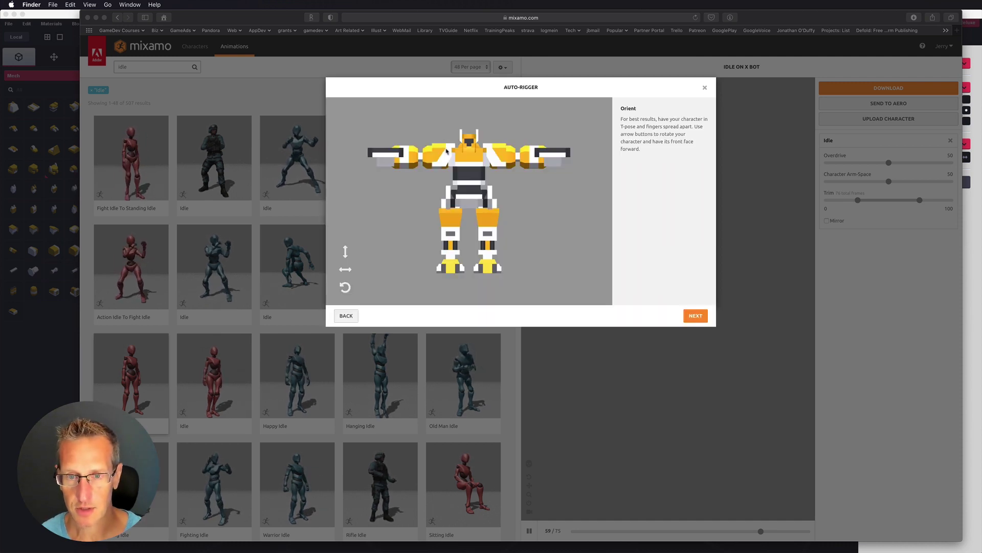
Accept the orientation and place the chin, wrist, elbow, knee and groin markers on the robot.
{"action": "left_click", "coordinate": [695, 316]}
{"action": "left_click", "coordinate": [695, 316]}
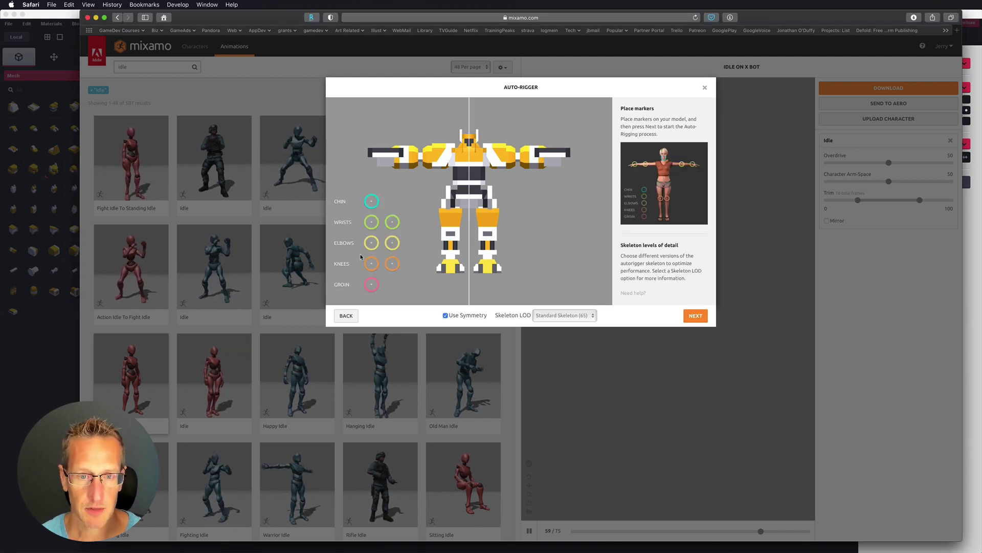
{"action": "mouse_move", "coordinate": [369, 196]}
{"action": "left_mouse_down"}
{"action": "mouse_move", "coordinate": [388, 201]}
{"action": "mouse_move", "coordinate": [469, 145]}
{"action": "left_mouse_up"}
{"action": "mouse_move", "coordinate": [371, 223]}
{"action": "left_mouse_down"}
{"action": "mouse_move", "coordinate": [411, 152]}
{"action": "mouse_move", "coordinate": [401, 155]}
{"action": "left_mouse_up"}
{"action": "left_click_drag", "start_coordinate": [375, 245], "coordinate": [421, 156]}
{"action": "mouse_move", "coordinate": [371, 264]}
{"action": "left_mouse_down"}
{"action": "mouse_move", "coordinate": [451, 241]}
{"action": "mouse_move", "coordinate": [451, 233]}
{"action": "left_mouse_up"}
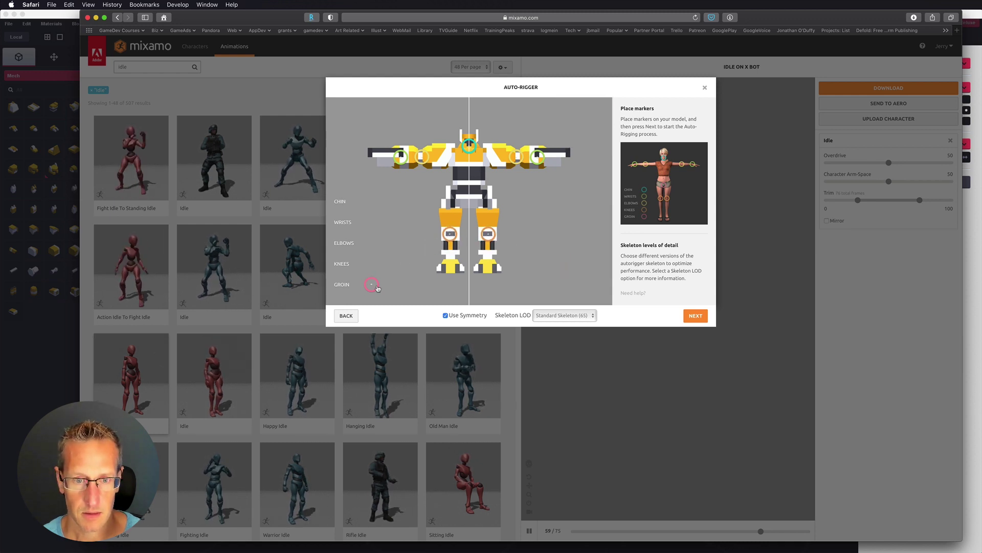
{"action": "mouse_move", "coordinate": [381, 279]}
{"action": "left_mouse_down"}
{"action": "mouse_move", "coordinate": [479, 215]}
{"action": "mouse_move", "coordinate": [469, 205]}
{"action": "left_mouse_up"}
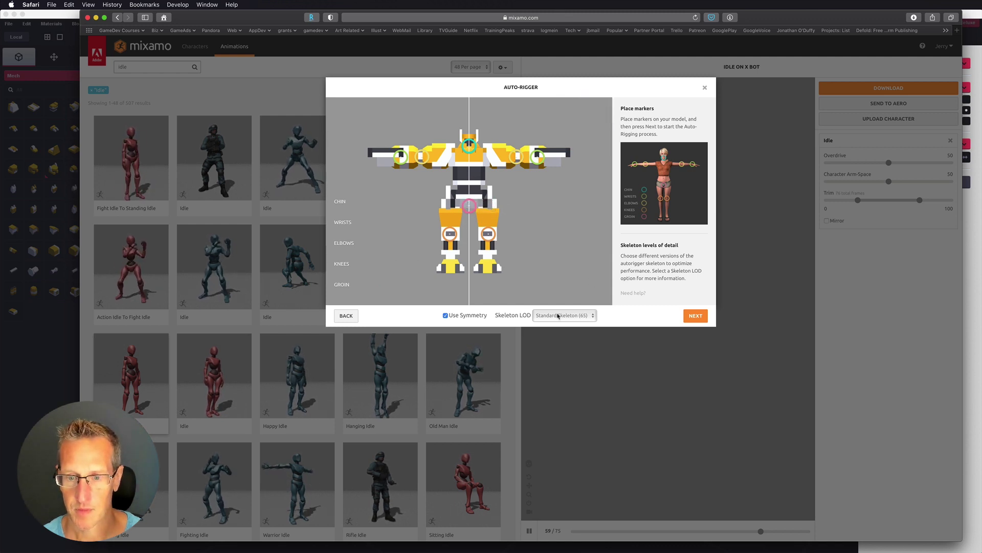
Auto-rig the robot with the No Fingers (25) skeleton and accept the rig.
{"action": "left_click", "coordinate": [534, 315]}
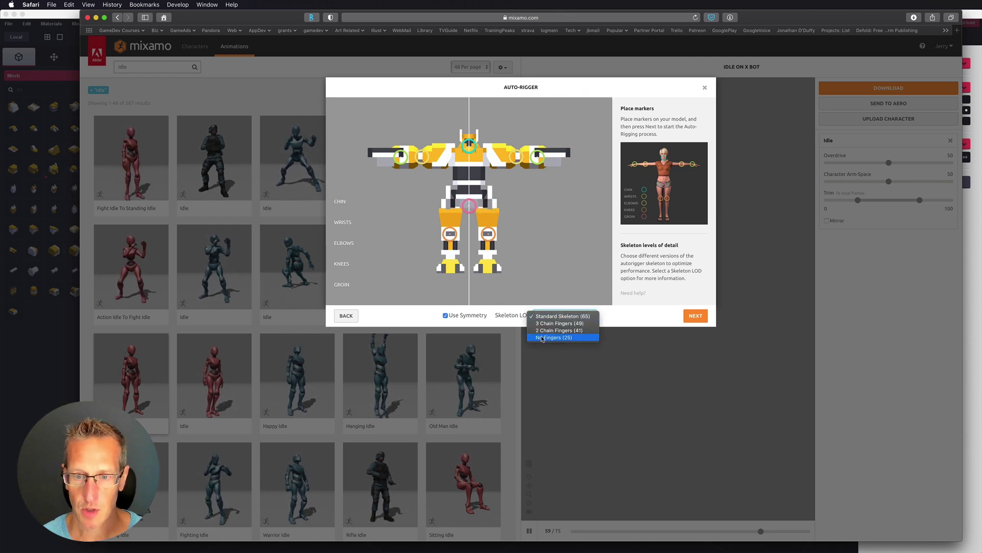
{"action": "left_click", "coordinate": [550, 337]}
{"action": "left_click", "coordinate": [691, 315]}
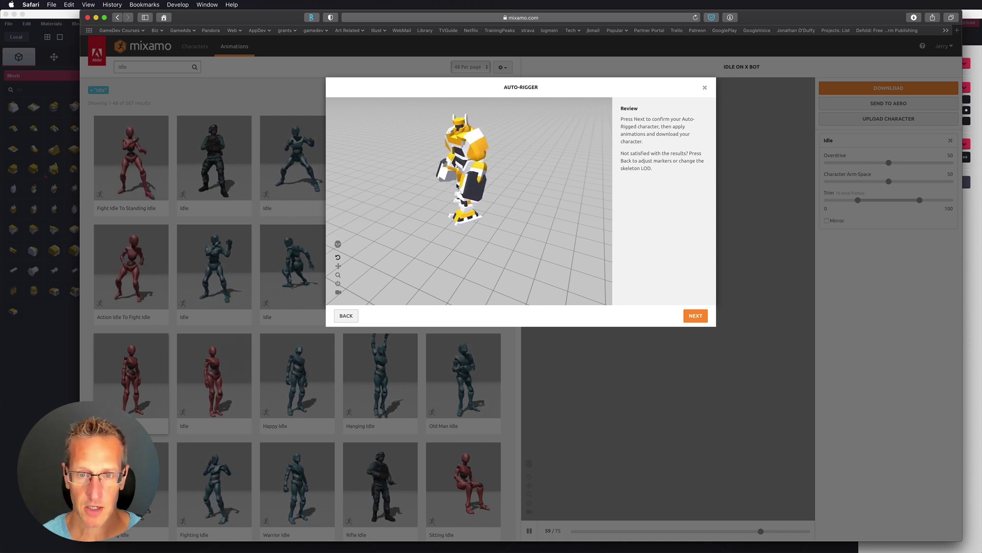
{"action": "left_click", "coordinate": [696, 315]}
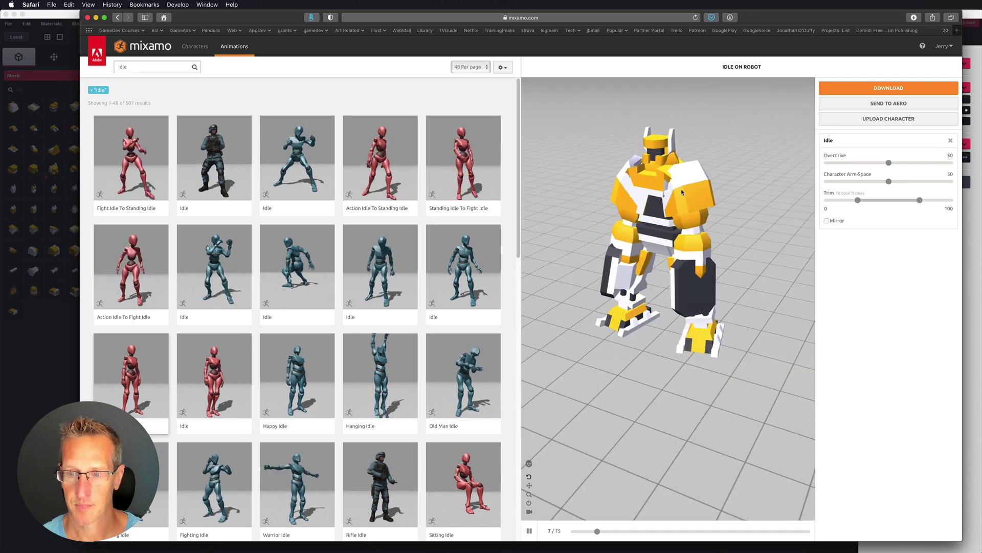
Apply a different Idle animation to the robot and view it from the front.
{"action": "left_click", "coordinate": [140, 67]}
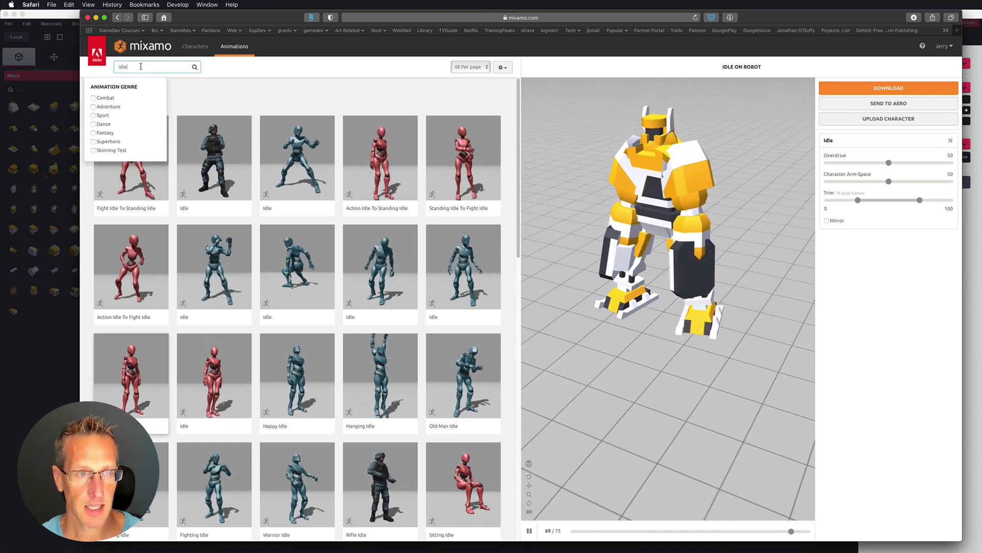
{"action": "left_click", "coordinate": [299, 157]}
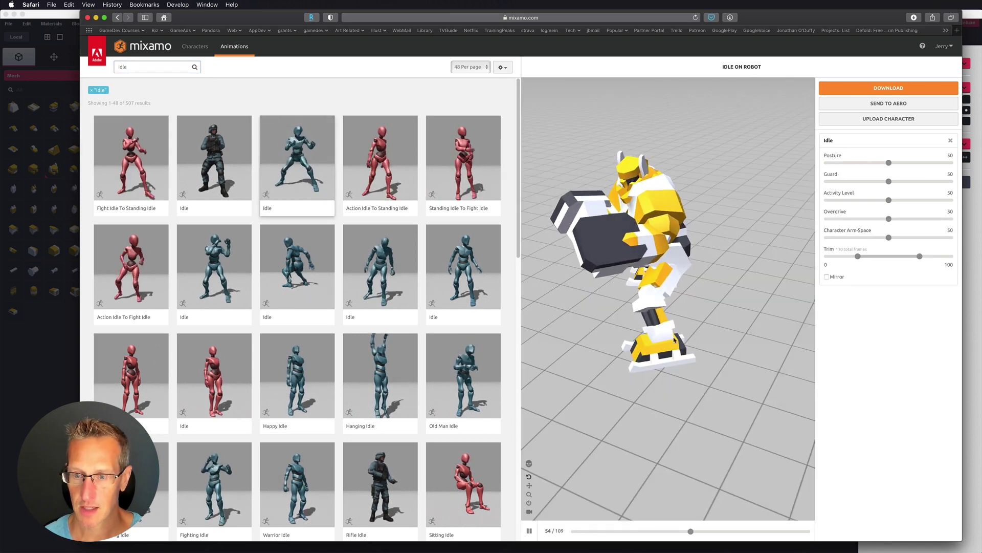
{"action": "left_click_drag", "start_coordinate": [672, 311], "coordinate": [644, 334]}
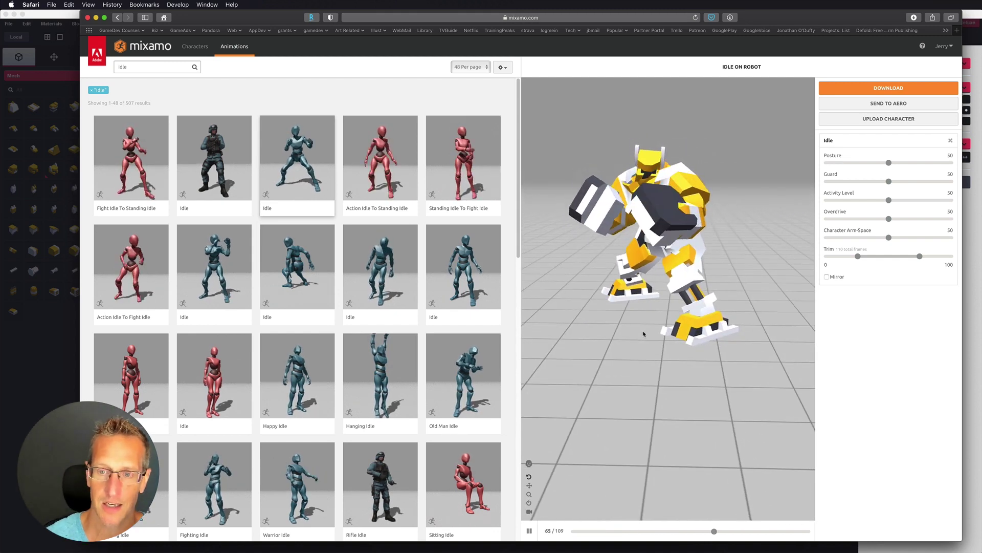
{"action": "left_click_drag", "start_coordinate": [643, 333], "coordinate": [639, 251]}
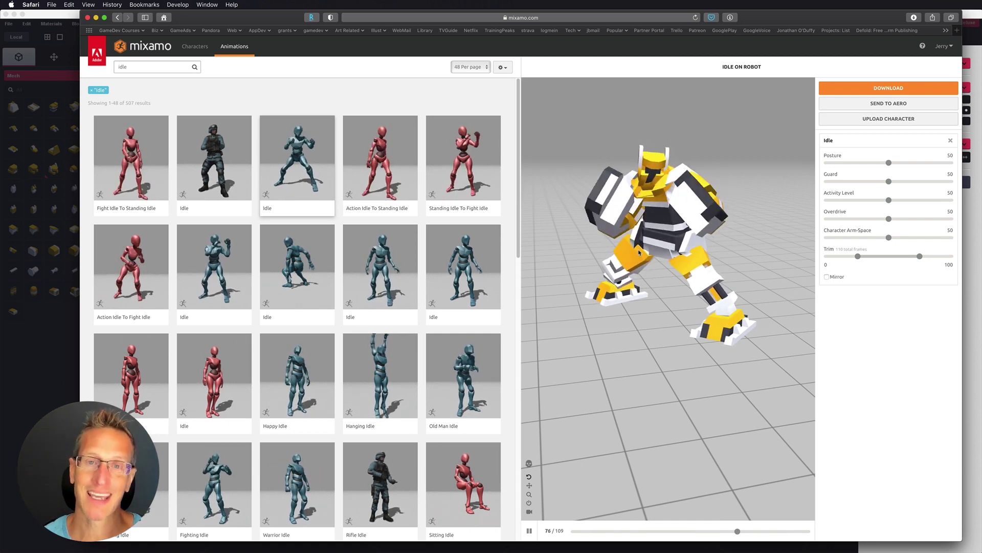
Download the robot's Idle animation as FBX for Unity, 30 fps, With Skin.
{"action": "left_click", "coordinate": [879, 91]}
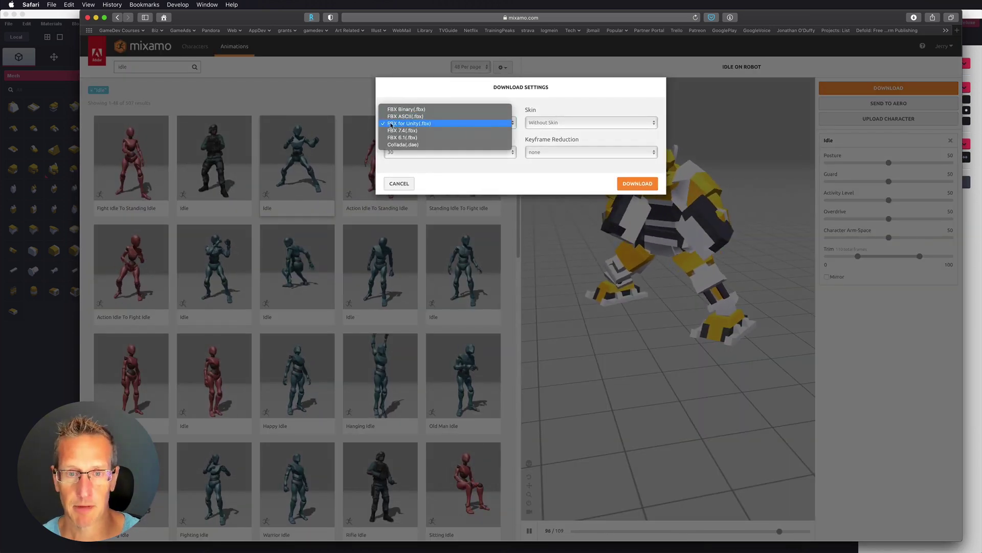
{"action": "left_click", "coordinate": [558, 122]}
{"action": "left_click", "coordinate": [552, 115]}
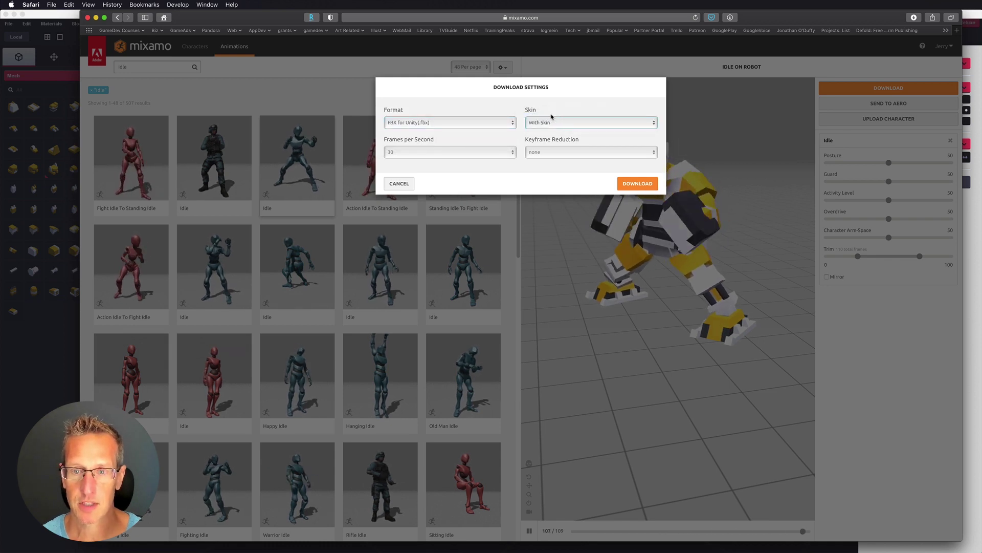
{"action": "left_click", "coordinate": [627, 184]}
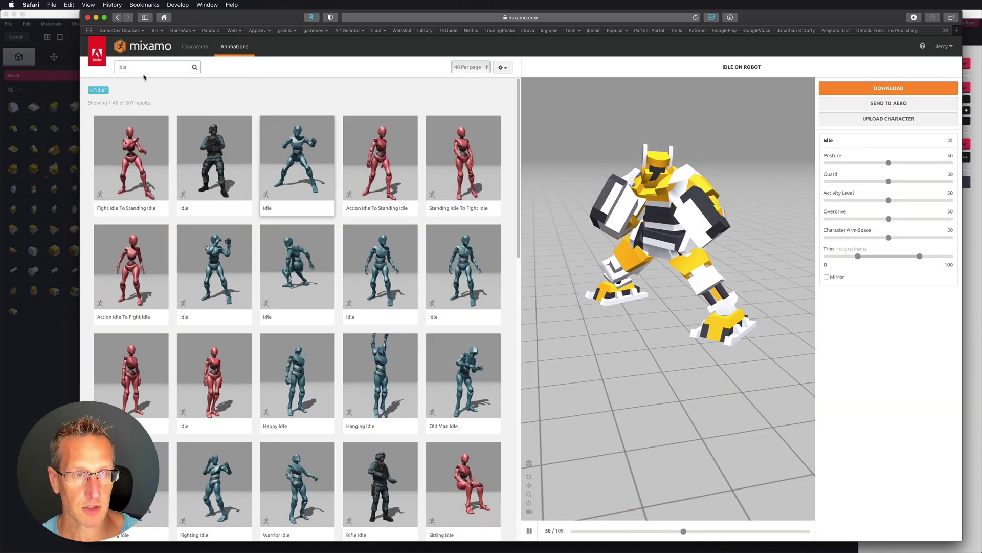
Search 'kick' and download the Mma Kick animation without skin.
{"action": "double_click", "coordinate": [123, 67]}
{"action": "type", "text": "kick"}
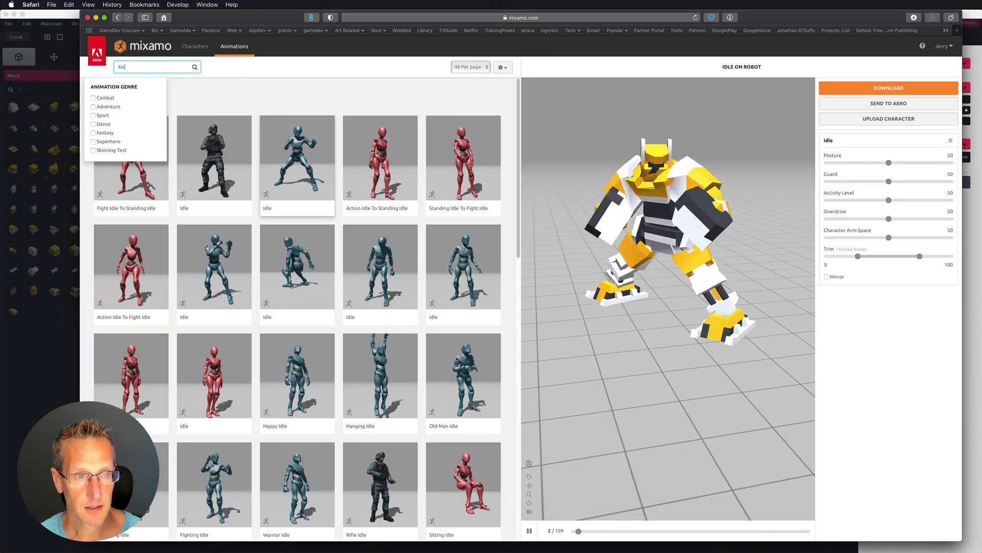
{"action": "left_click", "coordinate": [299, 276]}
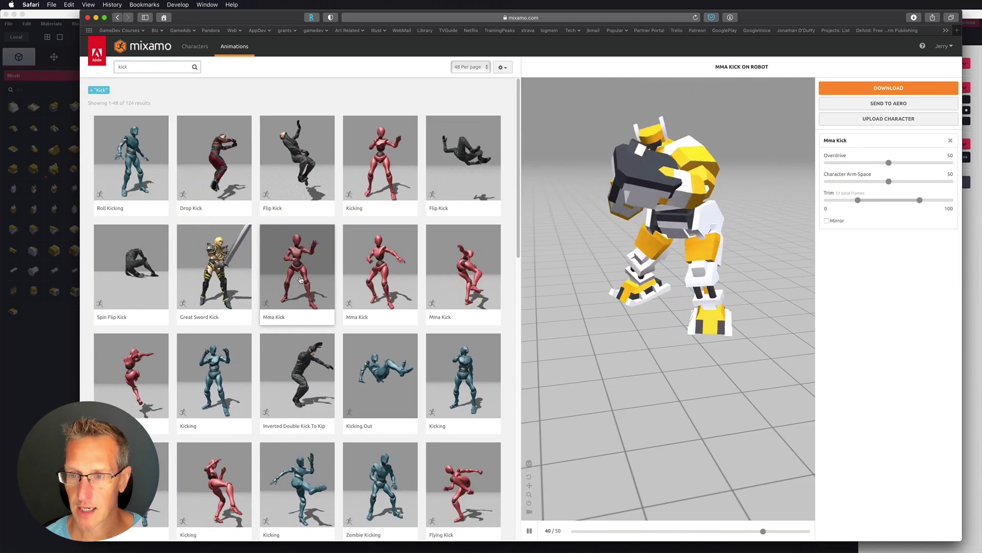
{"action": "left_click", "coordinate": [878, 88]}
{"action": "left_click", "coordinate": [556, 123]}
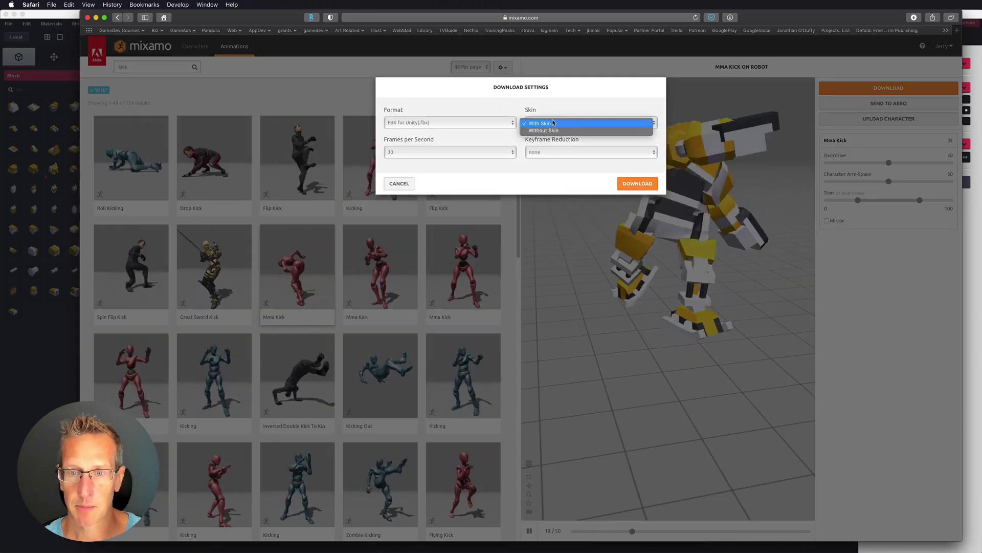
{"action": "left_click", "coordinate": [553, 132]}
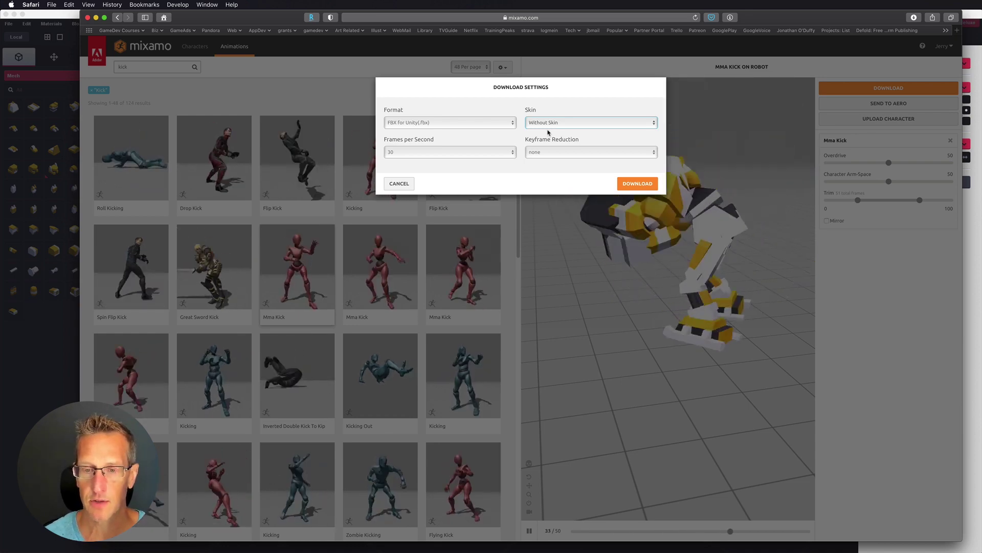
{"action": "left_click", "coordinate": [633, 184]}
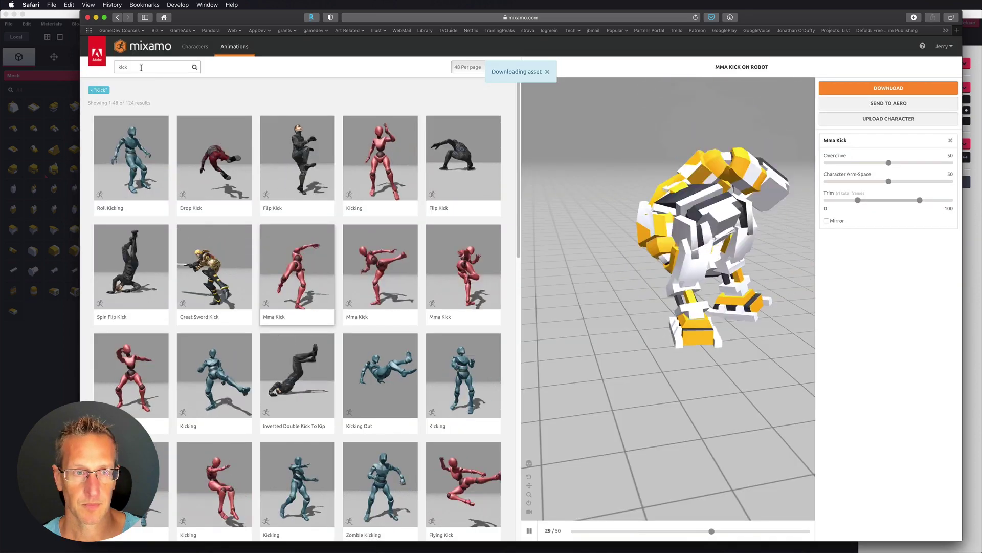
Search 'punch' and download the Cross Punch animation the same way.
{"action": "double_click", "coordinate": [141, 68]}
{"action": "key", "text": "BackSpace"}
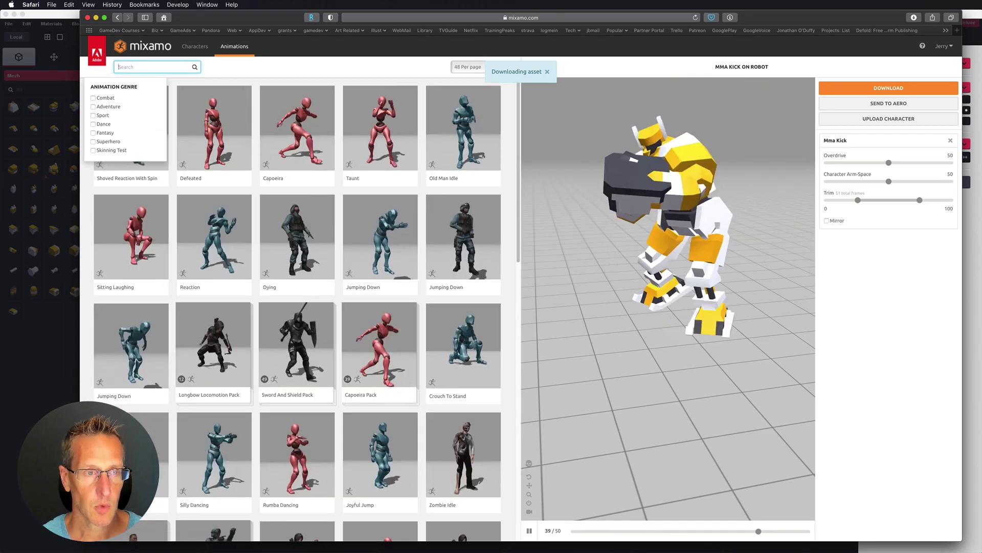
{"action": "type", "text": "punch"}
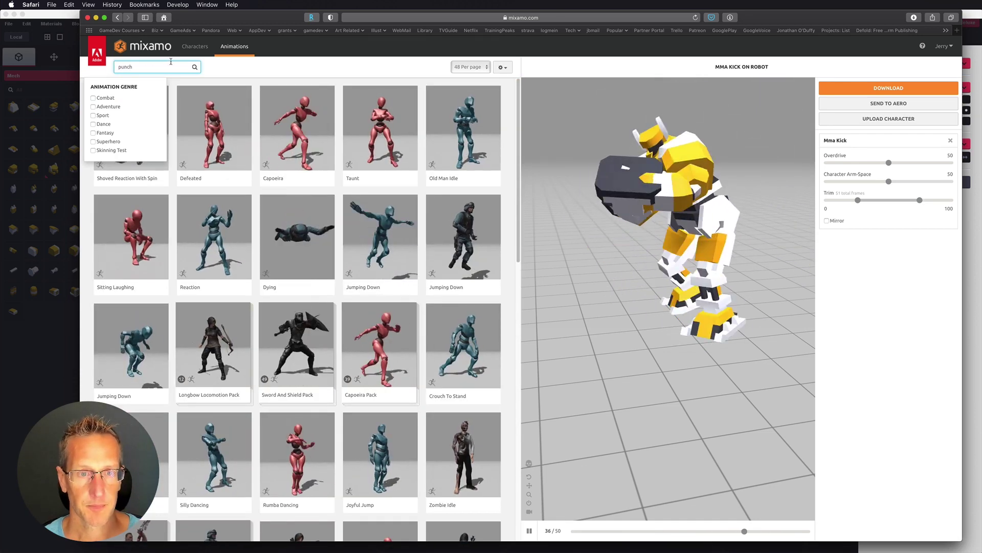
{"action": "key", "text": "Return"}
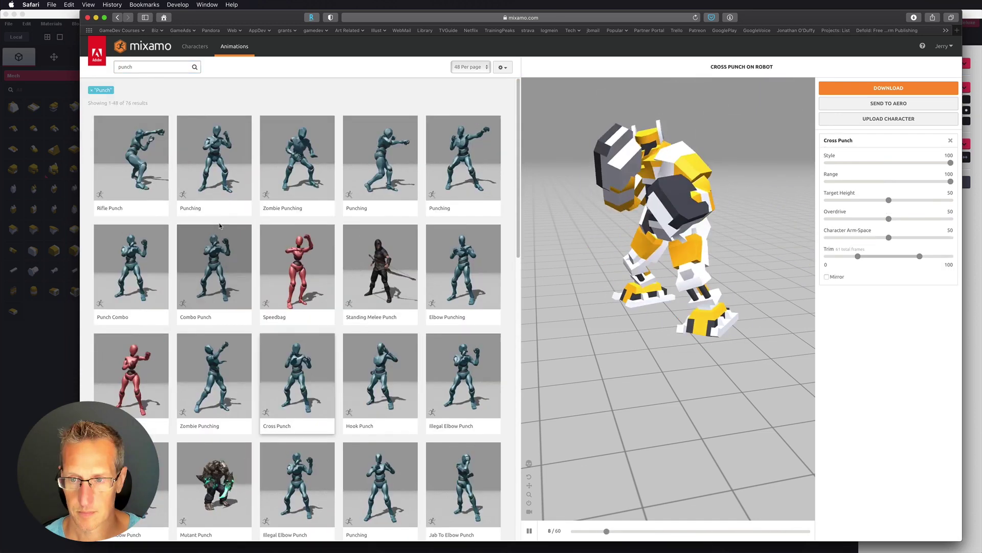
{"action": "left_click", "coordinate": [874, 89]}
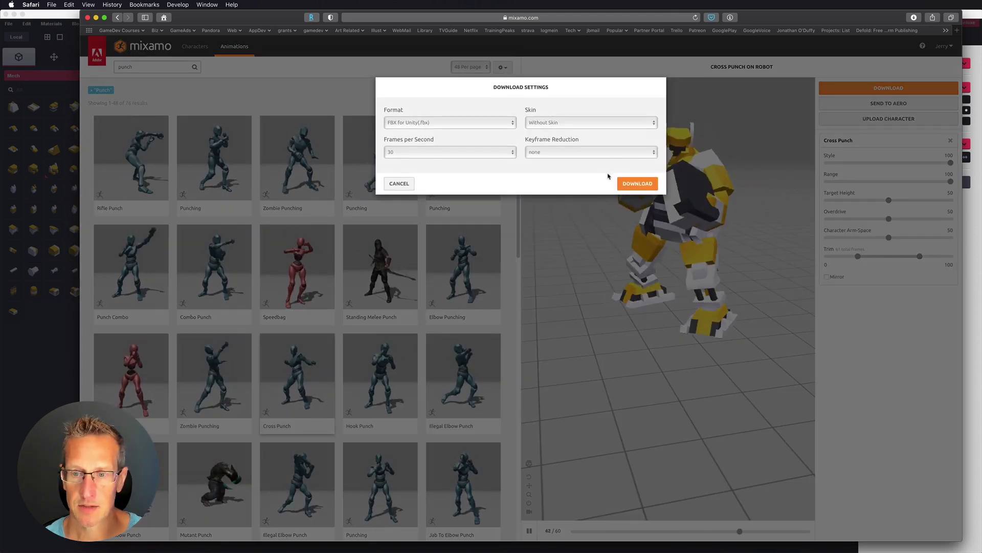
{"action": "left_click", "coordinate": [638, 183]}
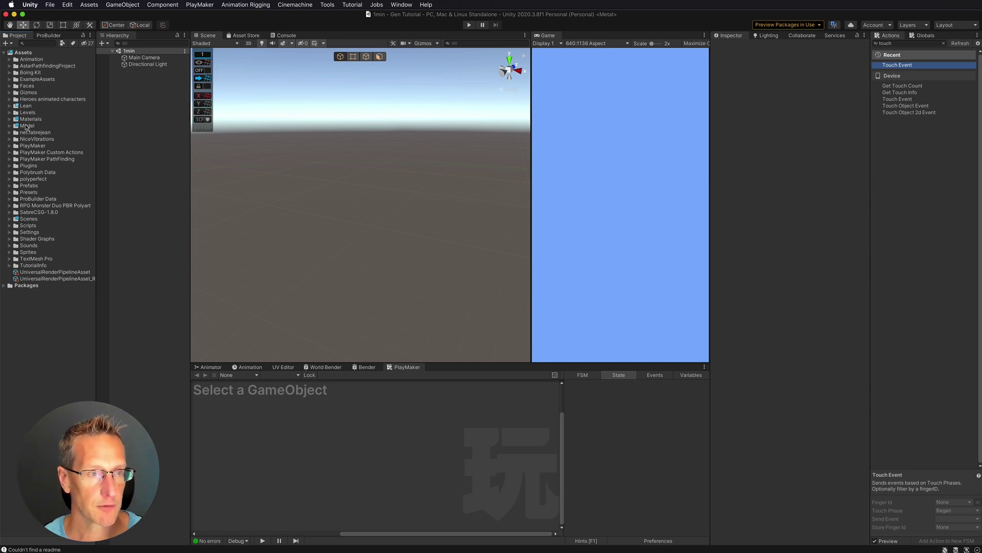
Add a folder named 'Robot' under the Model folder in the Project panel.
{"action": "left_click", "coordinate": [26, 126]}
{"action": "double_click", "coordinate": [19, 128]}
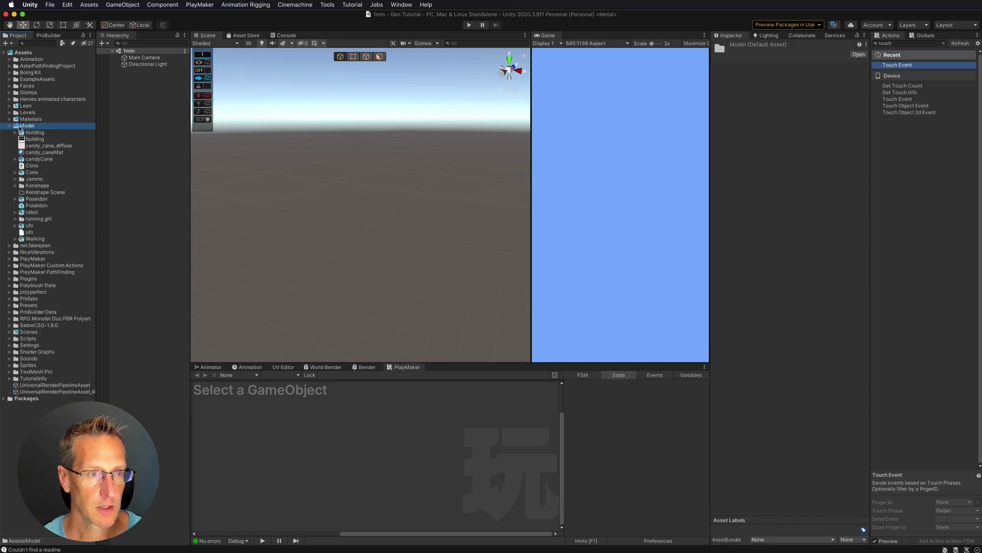
{"action": "right_click", "coordinate": [28, 128]}
{"action": "mouse_move", "coordinate": [51, 131]}
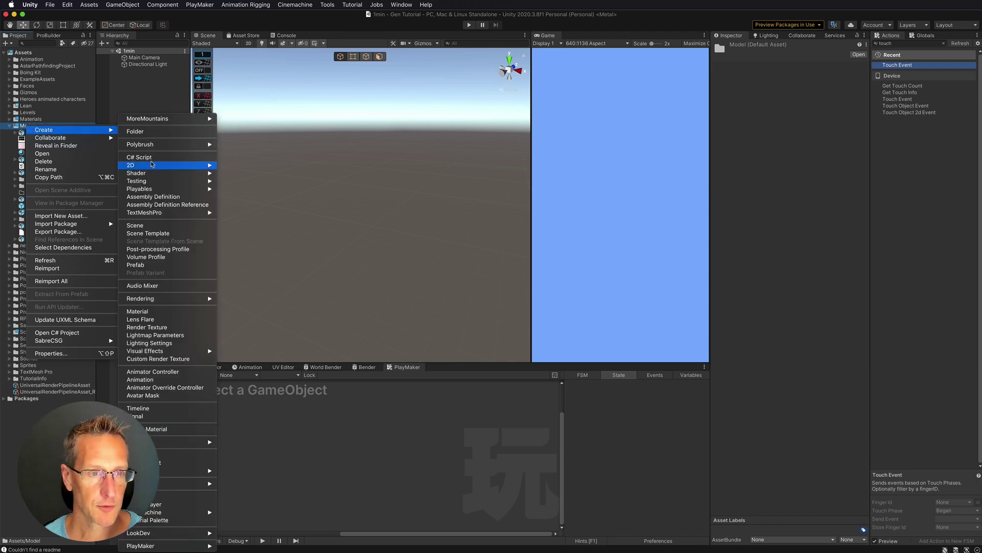
{"action": "left_click", "coordinate": [145, 131]}
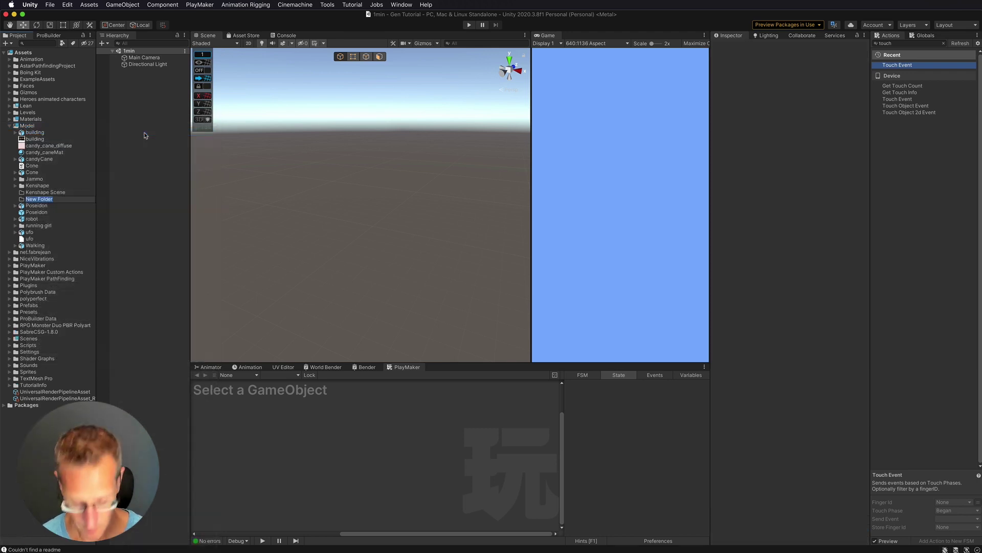
{"action": "type", "text": "Robot"}
{"action": "key", "text": "Return"}
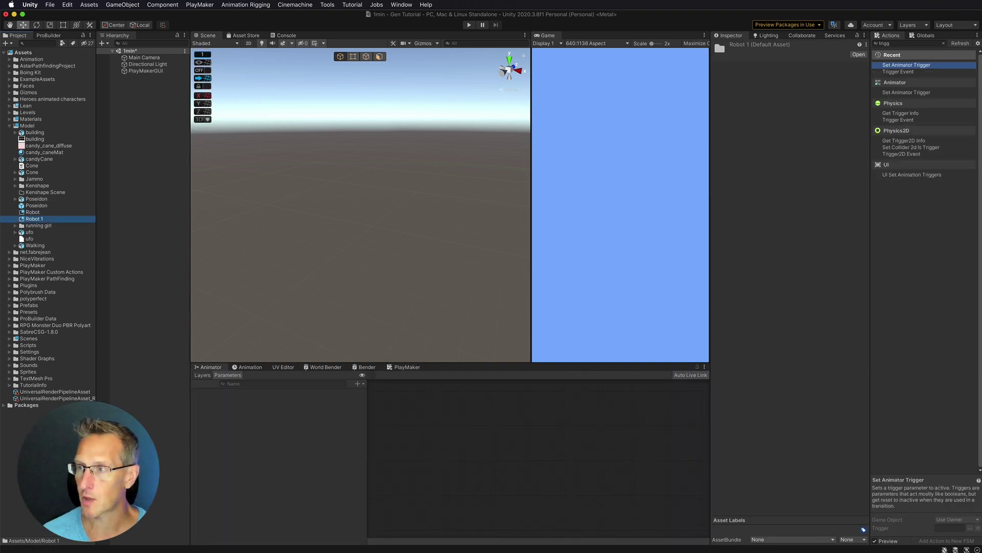
{"action": "key", "text": "super+Tab"}
Import the five robot@ FBX files into Robot, place robot@Idle in the scene, and test-play.
{"action": "left_click_drag", "start_coordinate": [589, 105], "coordinate": [23, 214]}
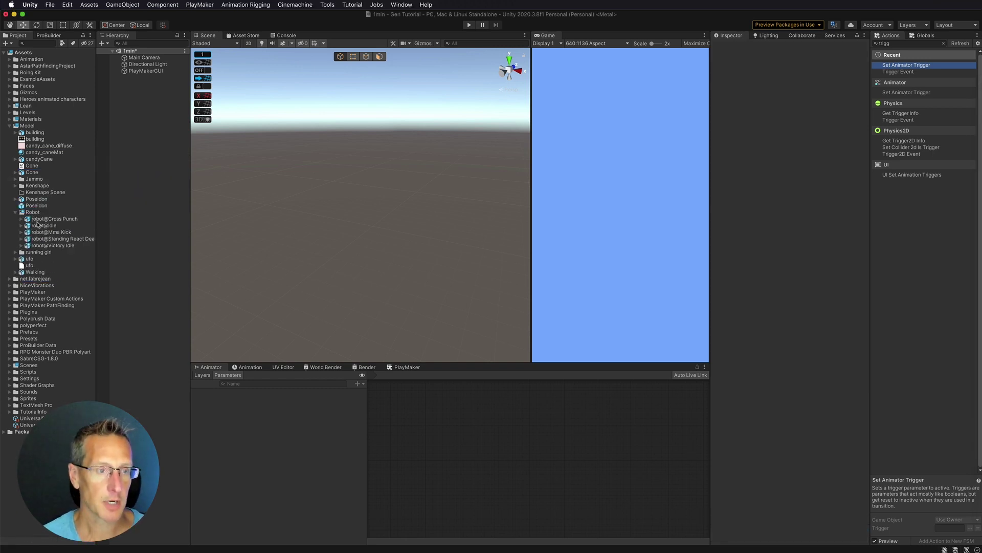
{"action": "left_click_drag", "start_coordinate": [34, 227], "coordinate": [157, 135]}
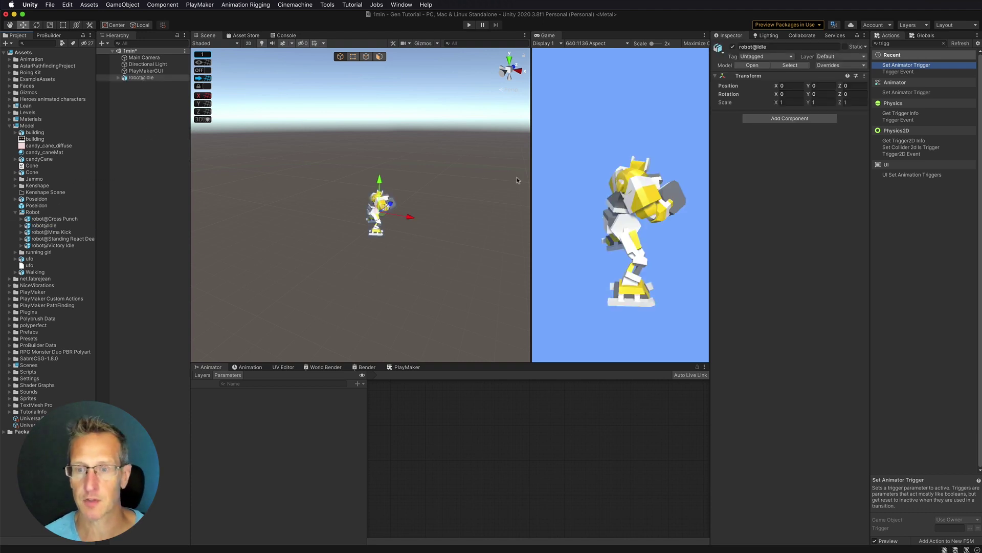
{"action": "left_click", "coordinate": [469, 24]}
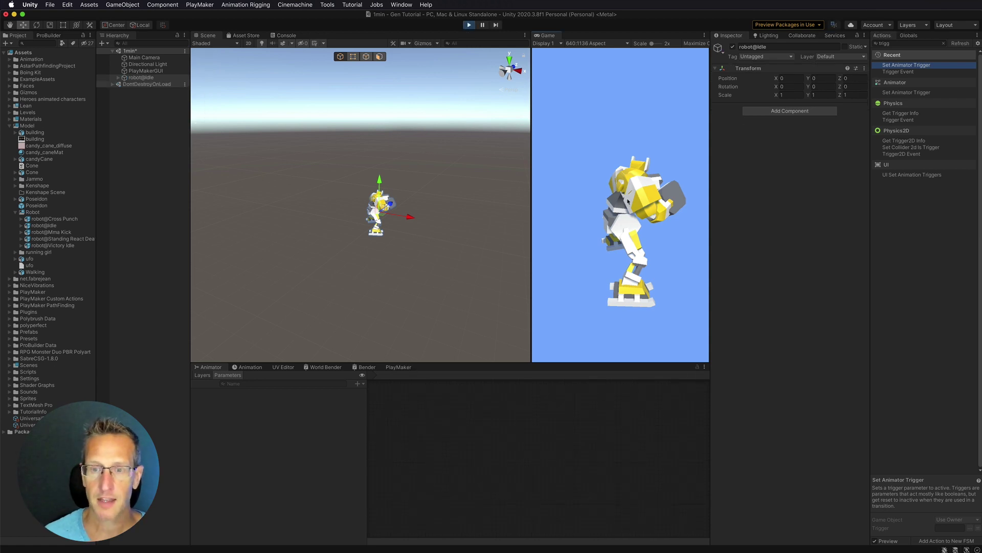
{"action": "left_click", "coordinate": [466, 24]}
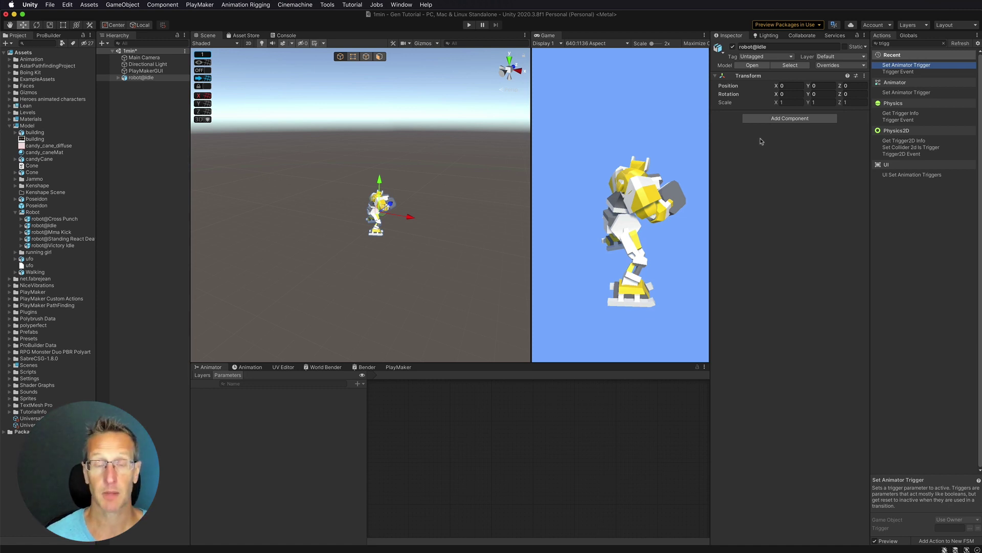
Add an Animator component to robot@Idle via Add Component.
{"action": "left_click", "coordinate": [783, 120]}
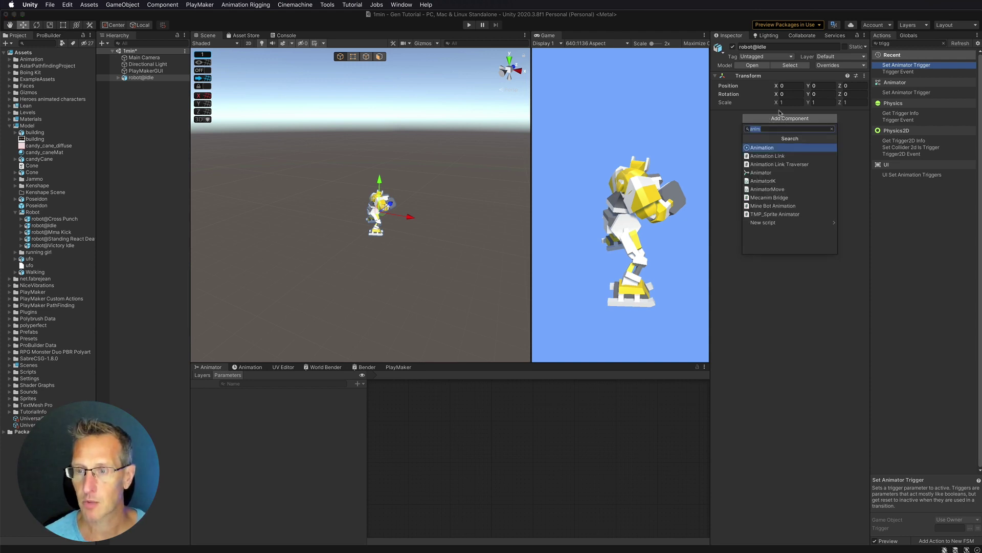
{"action": "left_click", "coordinate": [761, 173]}
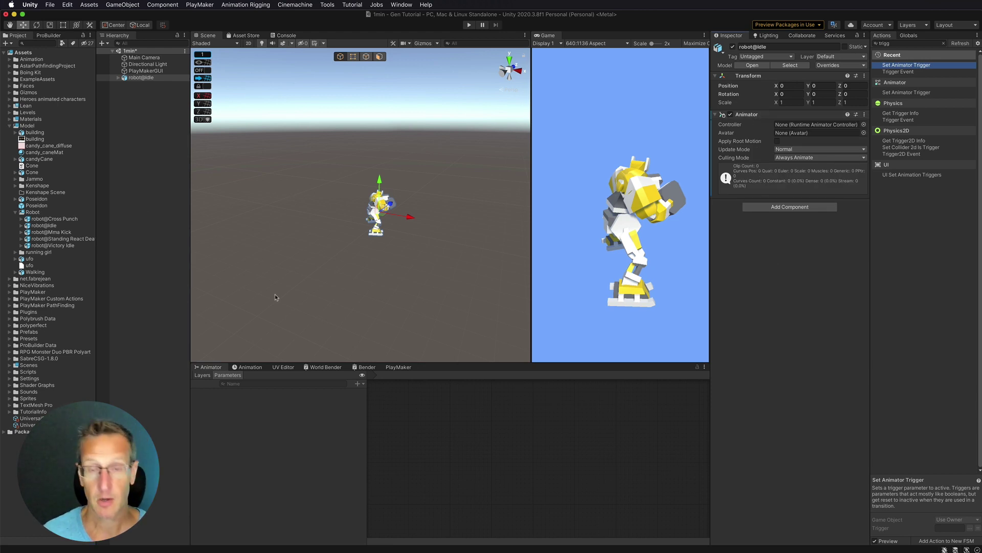
{"action": "left_click", "coordinate": [32, 212]}
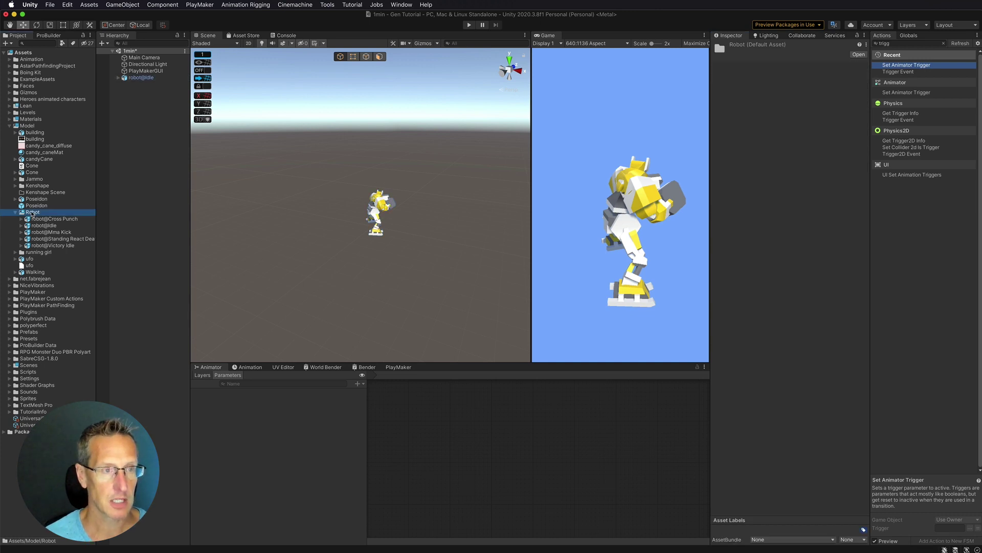
Expand the five robot@ models and select their Cross Punch, Idle, Mma Kick, death and Victory Idle clips.
{"action": "left_click", "coordinate": [21, 245]}
{"action": "left_click", "coordinate": [21, 239]}
{"action": "left_click", "coordinate": [21, 232]}
{"action": "left_click", "coordinate": [21, 226]}
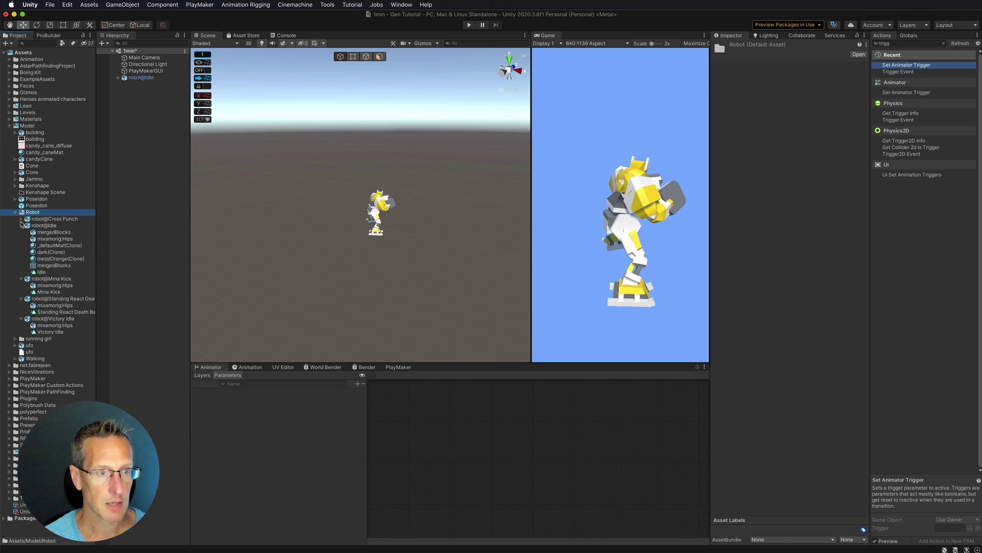
{"action": "left_click", "coordinate": [22, 219]}
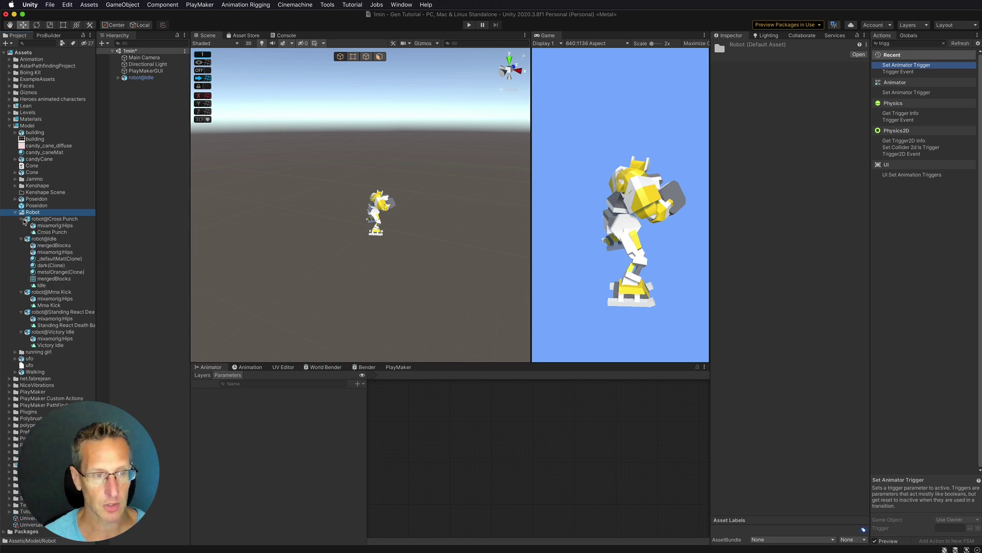
{"action": "left_click", "coordinate": [55, 233]}
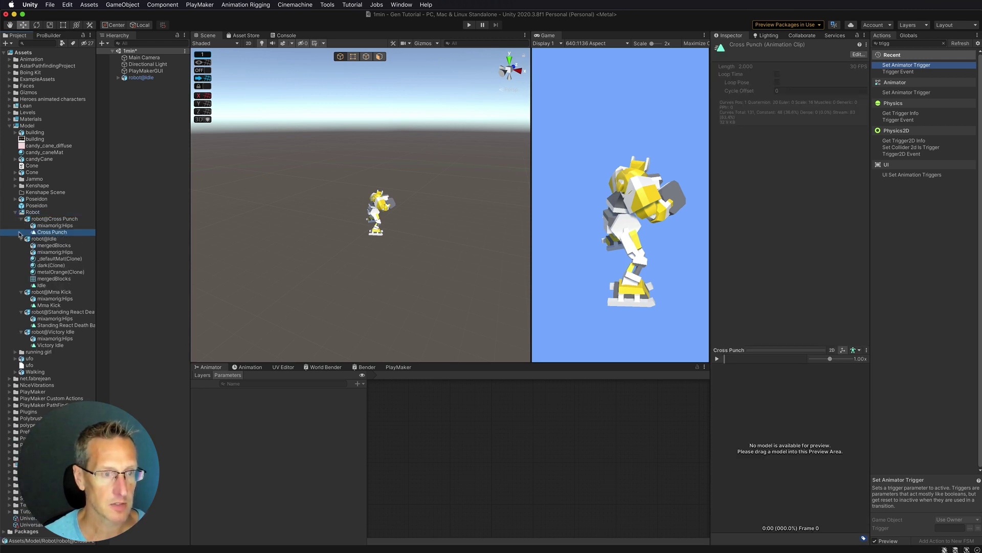
{"action": "left_click", "coordinate": [36, 286], "text": "super"}
{"action": "left_click", "coordinate": [39, 305], "text": "super"}
{"action": "left_click", "coordinate": [41, 325], "text": "super"}
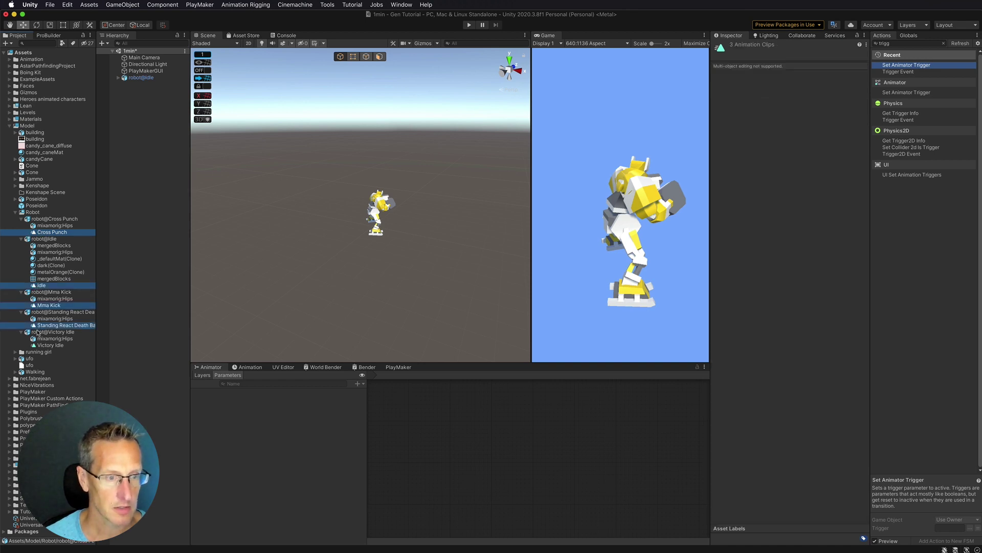
{"action": "left_click", "coordinate": [42, 345], "text": "super"}
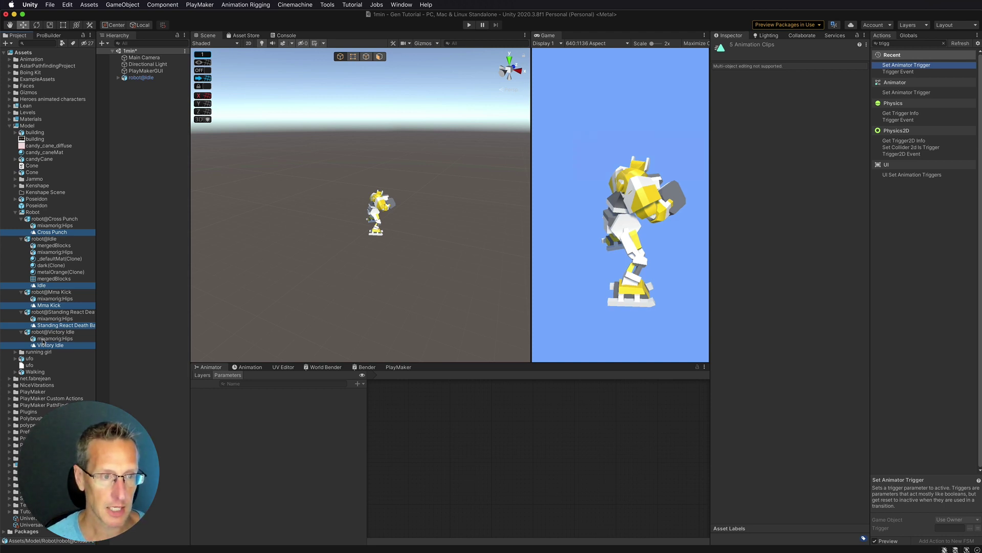
Duplicate the five selected clips into the Robot folder with Cmd+D and collapse the models.
{"action": "key", "text": "super+d"}
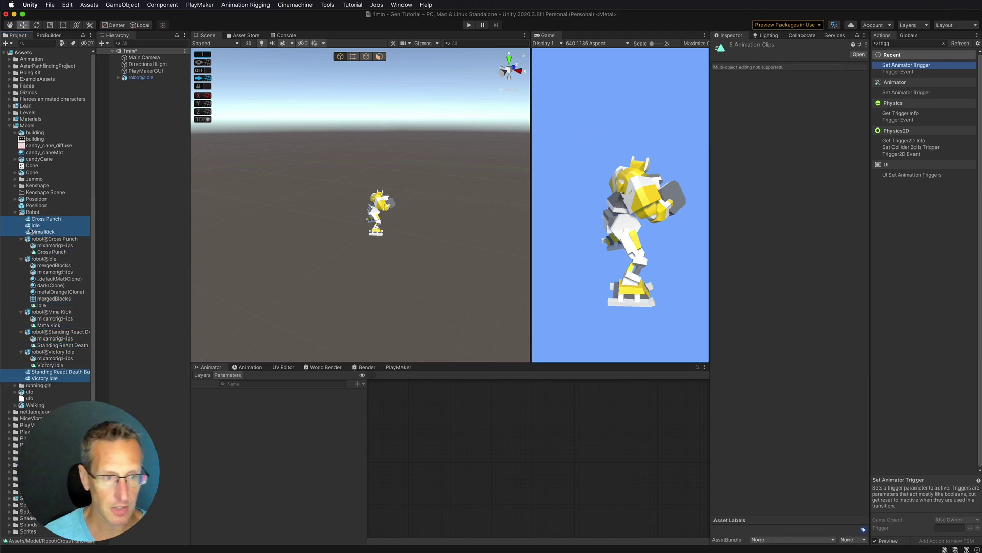
{"action": "left_click", "coordinate": [21, 239]}
{"action": "left_click", "coordinate": [21, 246]}
{"action": "left_click", "coordinate": [21, 252]}
{"action": "left_click", "coordinate": [21, 258]}
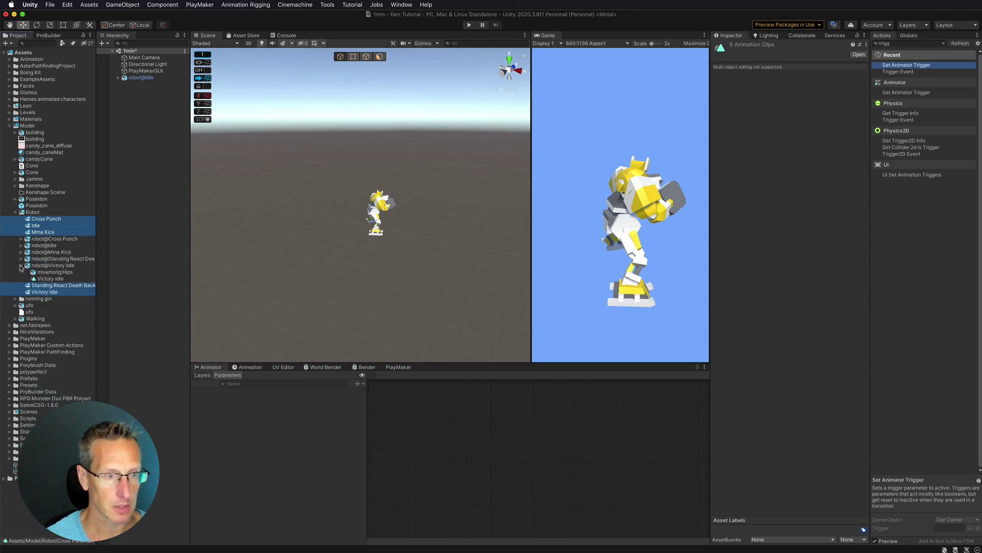
{"action": "left_click", "coordinate": [21, 265]}
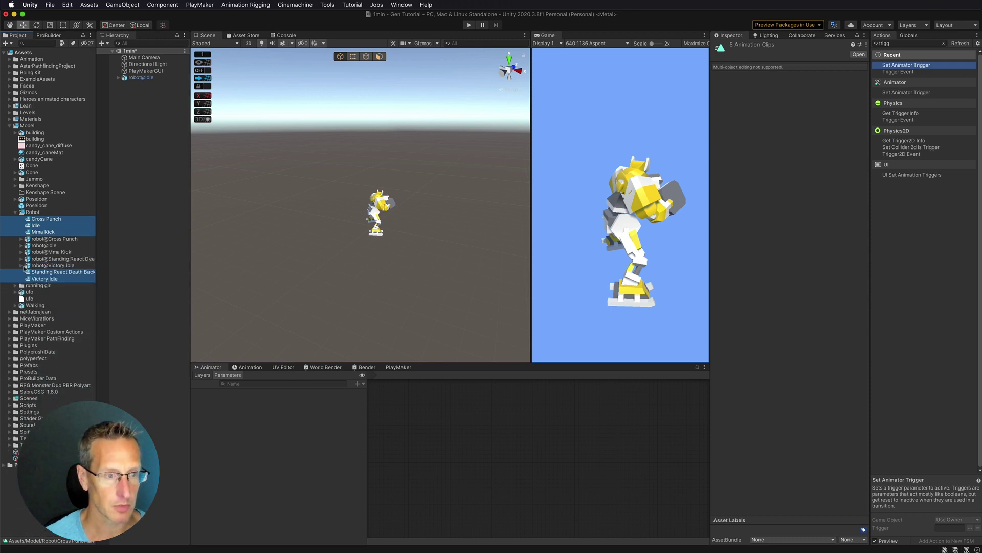
Add an Animator Controller named 'Robot Fight' to the Robot folder.
{"action": "right_click", "coordinate": [33, 213]}
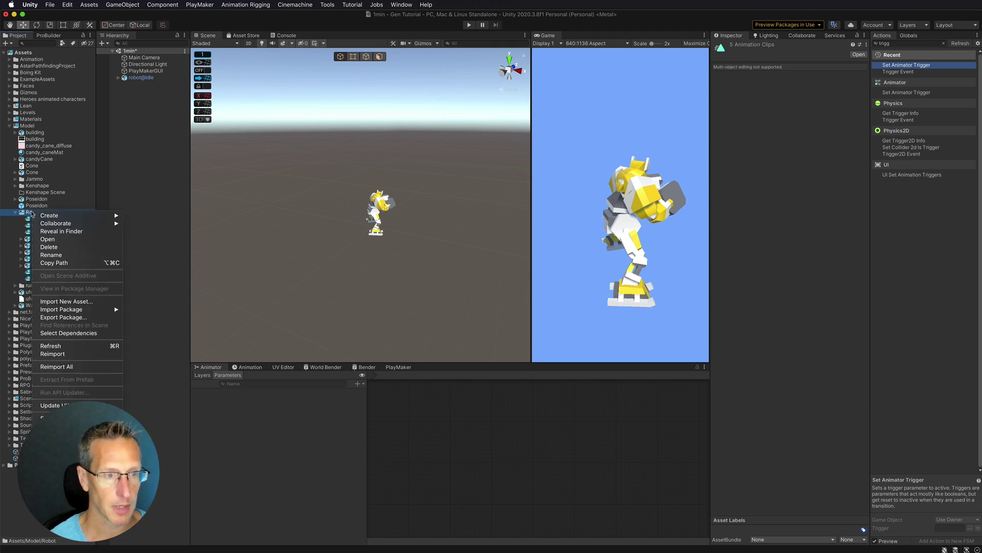
{"action": "mouse_move", "coordinate": [44, 217]}
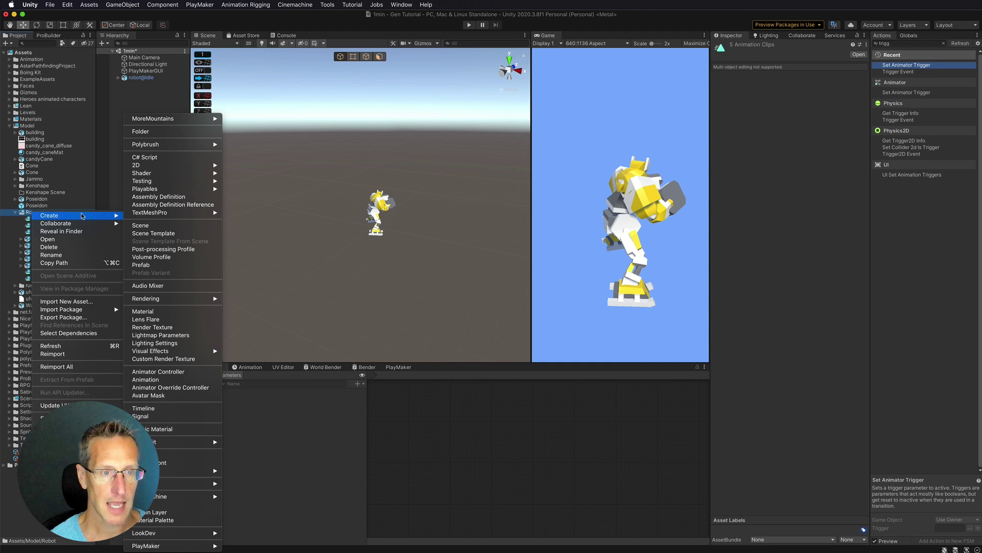
{"action": "left_click", "coordinate": [147, 372]}
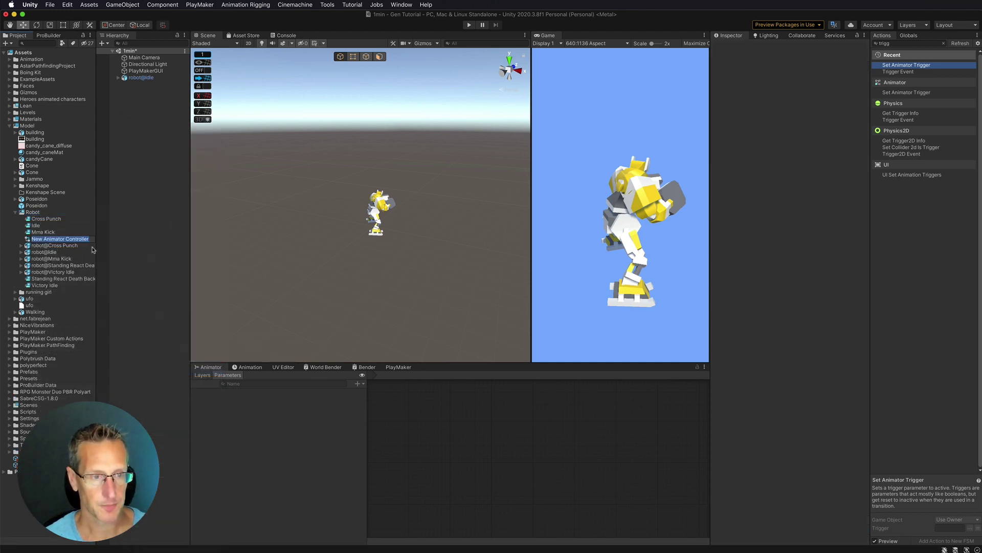
{"action": "type", "text": "Robot Fight"}
{"action": "key", "text": "Return"}
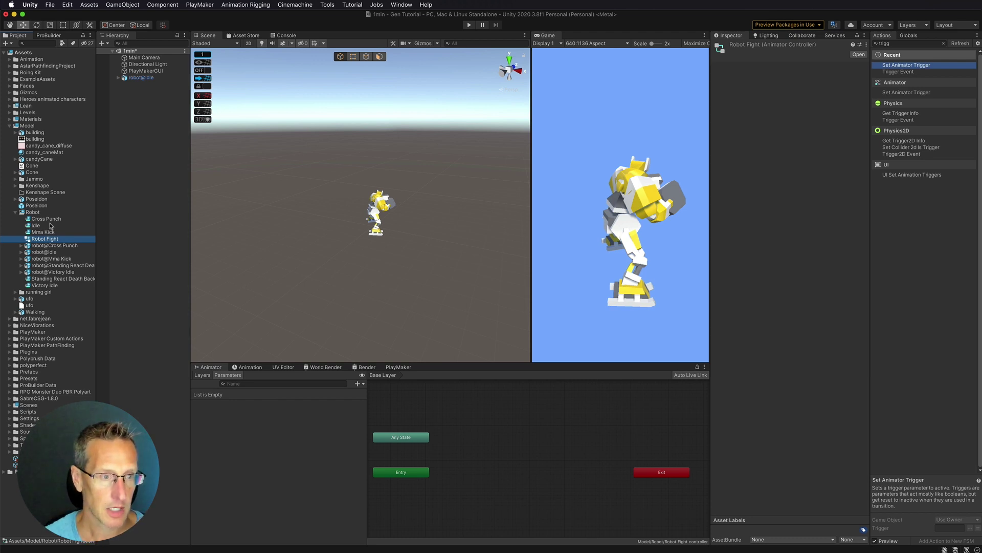
Add Idle as the default state, then add Cross Punch and Mma Kick states to the graph.
{"action": "left_click_drag", "start_coordinate": [35, 226], "coordinate": [472, 458]}
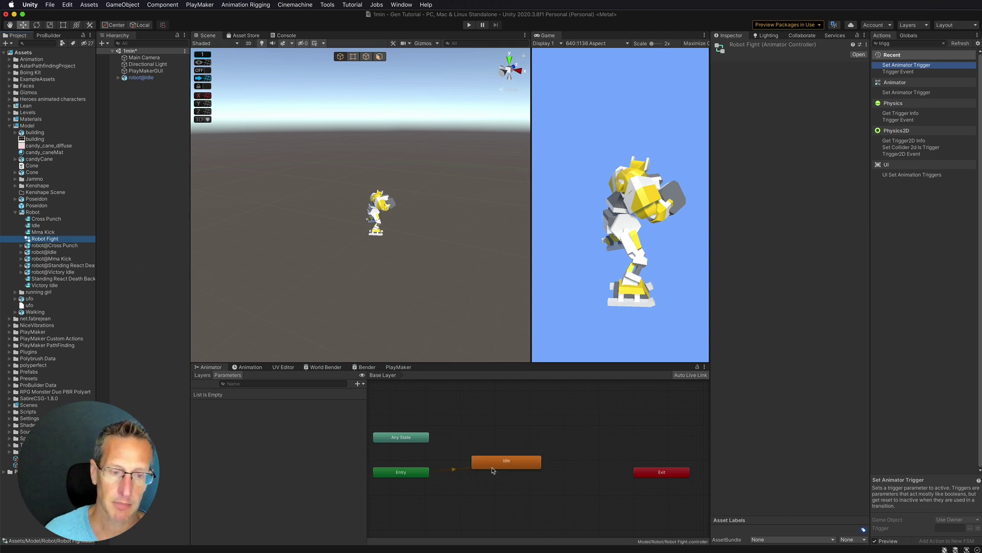
{"action": "left_click", "coordinate": [43, 219]}
{"action": "left_click", "coordinate": [42, 233], "text": "super"}
{"action": "left_click_drag", "start_coordinate": [43, 234], "coordinate": [579, 437]}
Reposition the Cross Punch and Mma Kick nodes so they no longer overlap.
{"action": "left_click", "coordinate": [587, 473]}
{"action": "left_click_drag", "start_coordinate": [590, 481], "coordinate": [569, 488]}
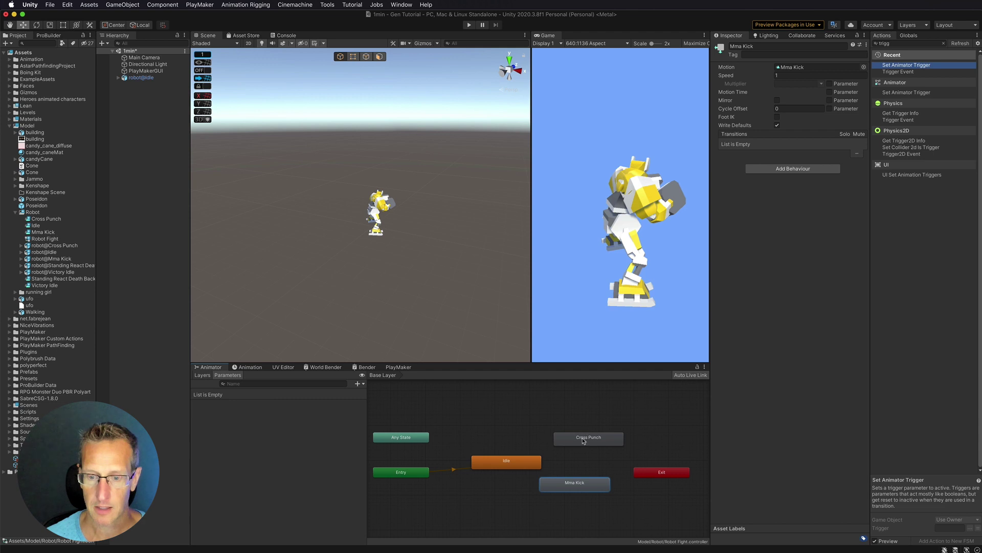
{"action": "left_click_drag", "start_coordinate": [583, 440], "coordinate": [573, 437]}
{"action": "left_click", "coordinate": [556, 489]}
{"action": "left_click_drag", "start_coordinate": [557, 489], "coordinate": [557, 491]}
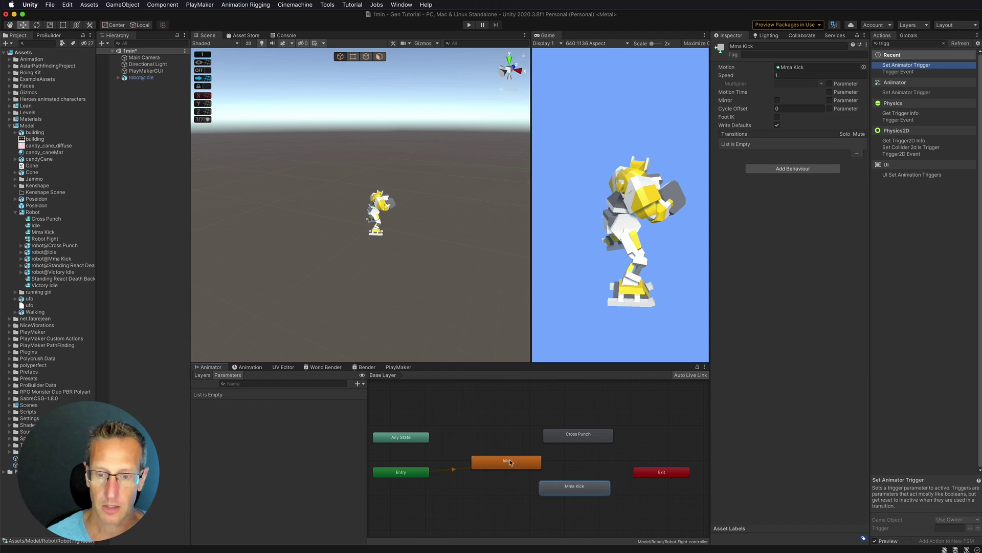
Create transitions from Idle to Cross Punch and from Cross Punch back to Idle.
{"action": "right_click", "coordinate": [510, 462]}
{"action": "left_click", "coordinate": [519, 465]}
{"action": "left_click", "coordinate": [579, 439]}
{"action": "right_click", "coordinate": [580, 439]}
{"action": "left_click", "coordinate": [593, 443]}
{"action": "left_click", "coordinate": [515, 462]}
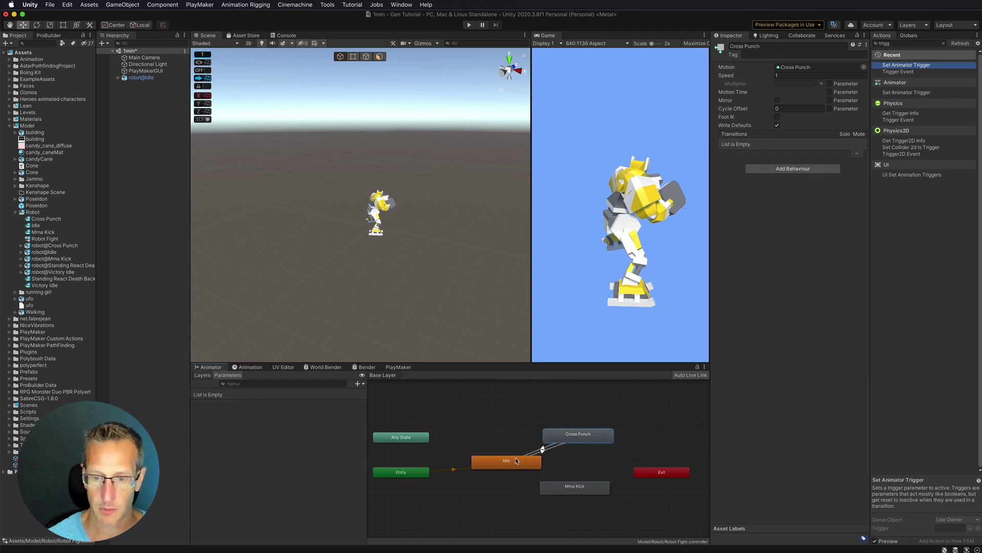
Create transitions from Idle to Mma Kick and from Mma Kick back to Idle.
{"action": "right_click", "coordinate": [522, 463]}
{"action": "left_click", "coordinate": [537, 466]}
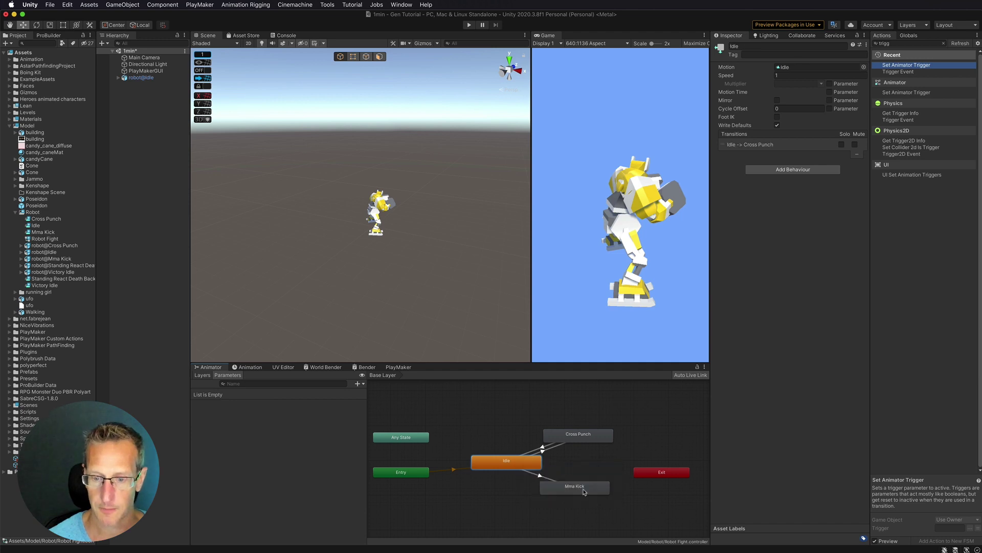
{"action": "left_click", "coordinate": [582, 490]}
{"action": "right_click", "coordinate": [582, 490]}
{"action": "left_click", "coordinate": [601, 494]}
{"action": "left_click", "coordinate": [516, 467]}
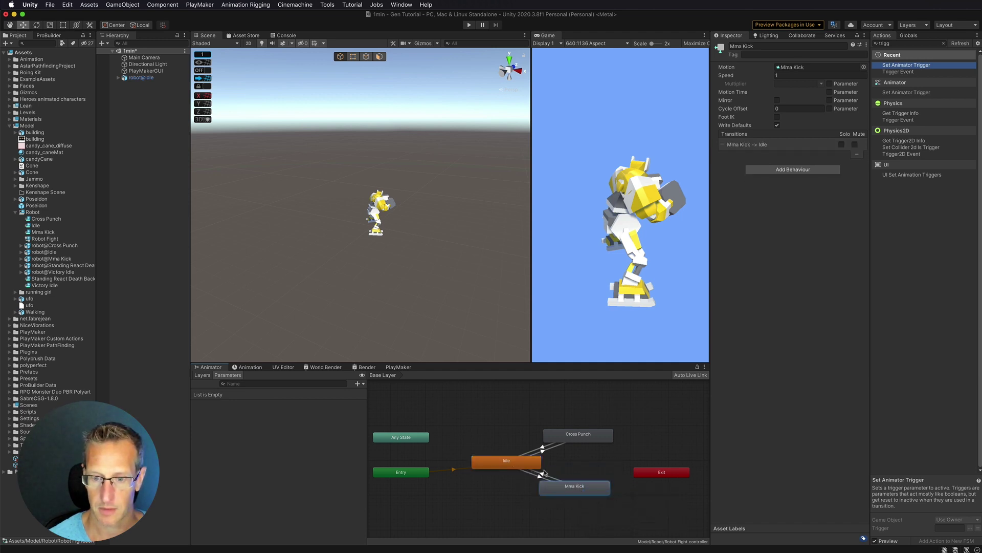
Link Mma Kick to Cross Punch and Cross Punch to Mma Kick with transitions.
{"action": "right_click", "coordinate": [581, 493]}
{"action": "left_click", "coordinate": [599, 495]}
{"action": "left_click", "coordinate": [578, 438]}
{"action": "right_click", "coordinate": [578, 437]}
{"action": "left_click", "coordinate": [595, 443]}
{"action": "left_click", "coordinate": [588, 487]}
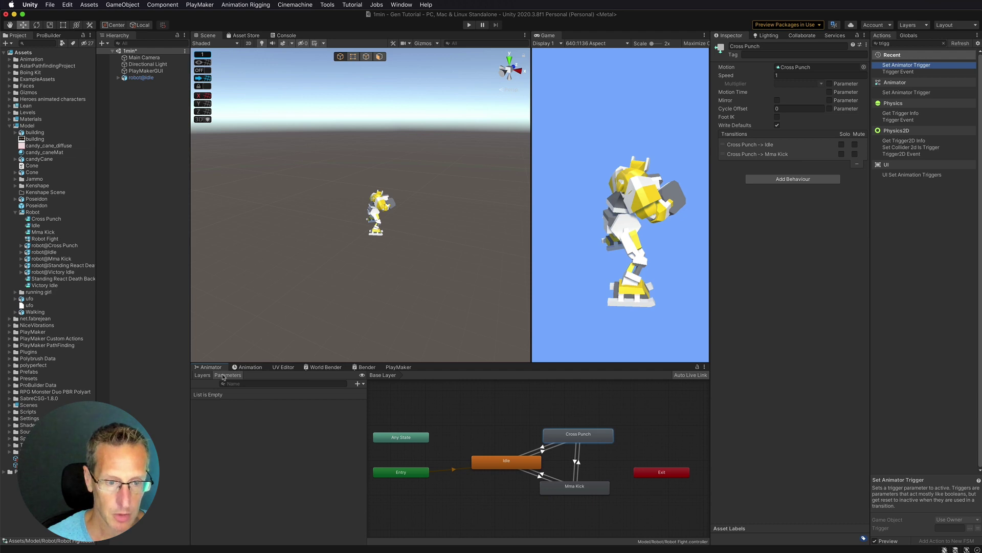
{"action": "left_click", "coordinate": [357, 384]}
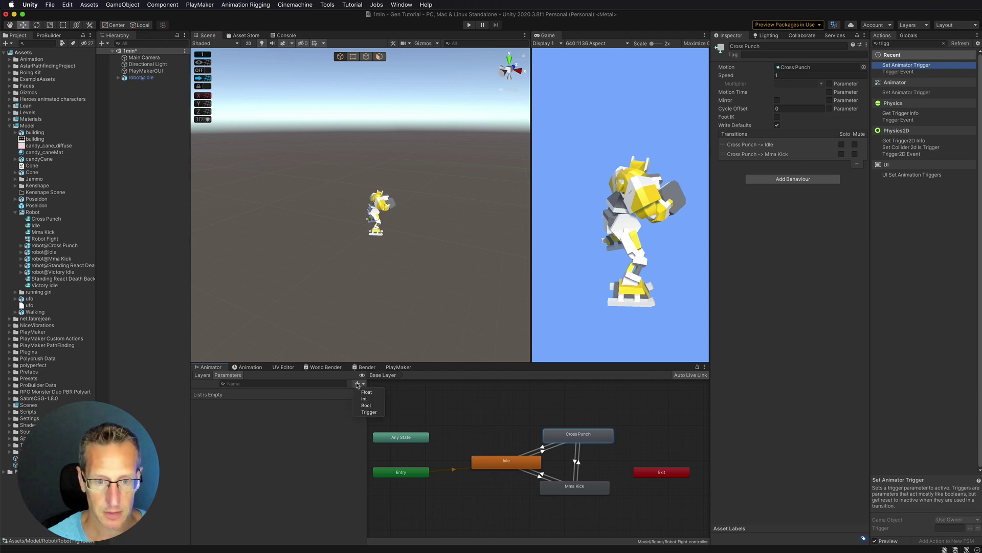
Add a trigger parameter named Punch.
{"action": "left_click", "coordinate": [369, 412]}
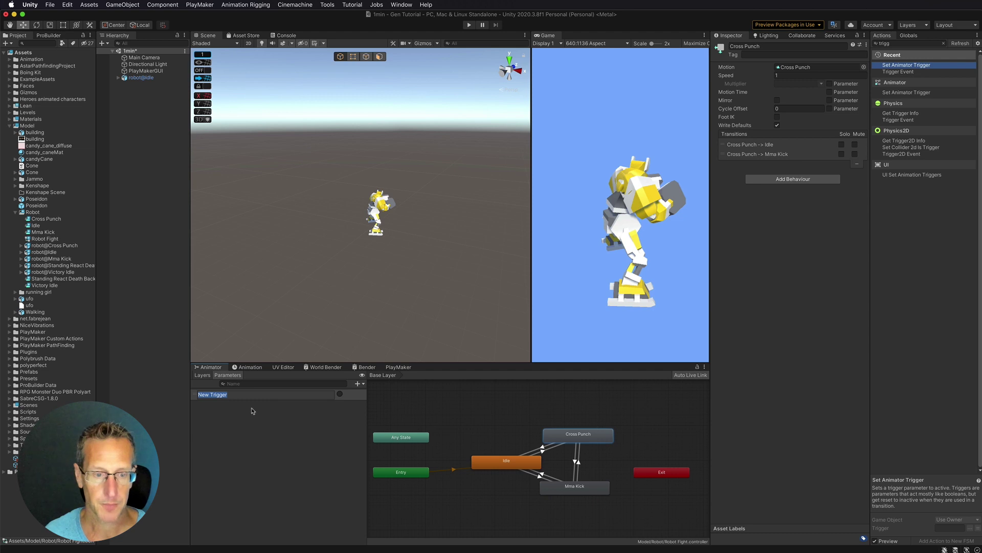
{"action": "type", "text": "Punch"}
{"action": "key", "text": "Return"}
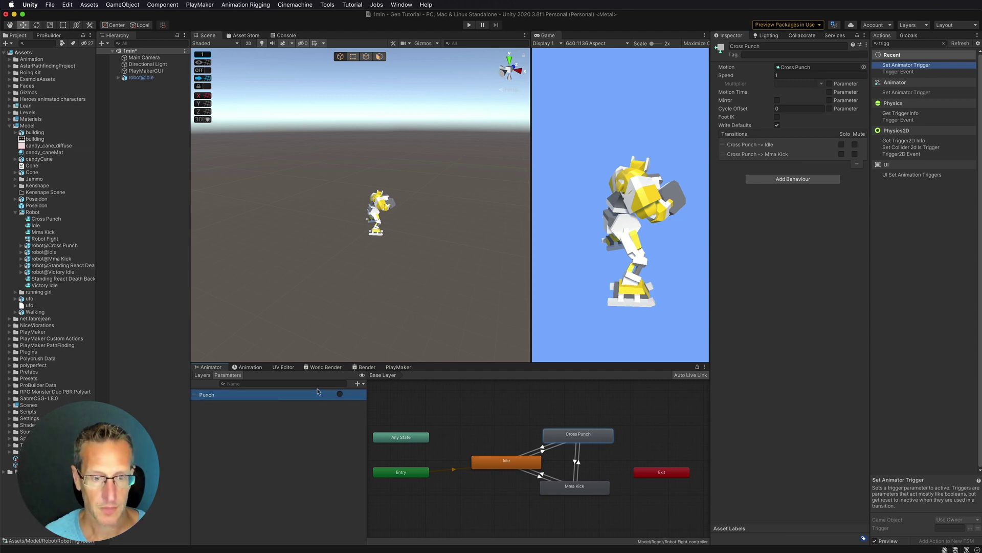
Add a second trigger parameter named Kick.
{"action": "left_click", "coordinate": [359, 384]}
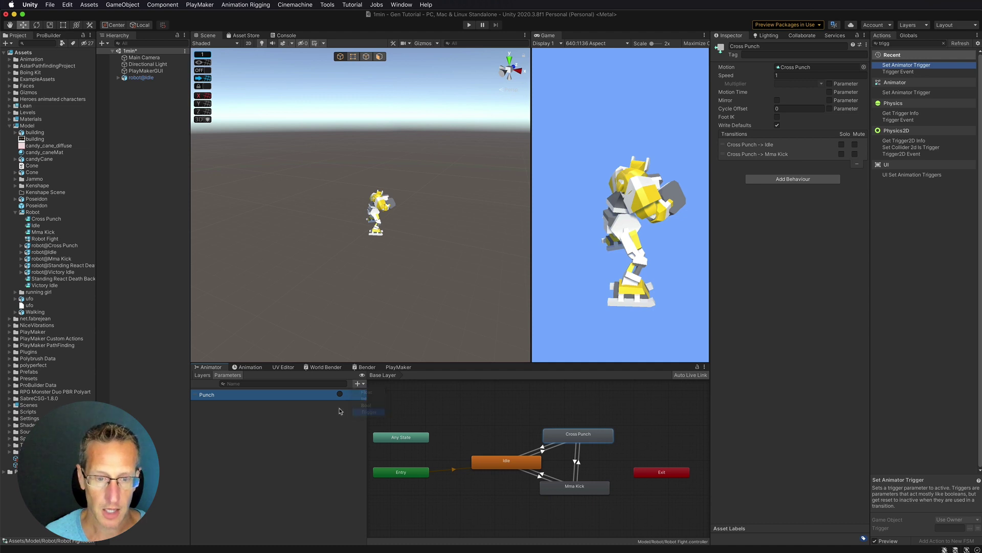
{"action": "left_click", "coordinate": [369, 412]}
{"action": "type", "text": "P"}
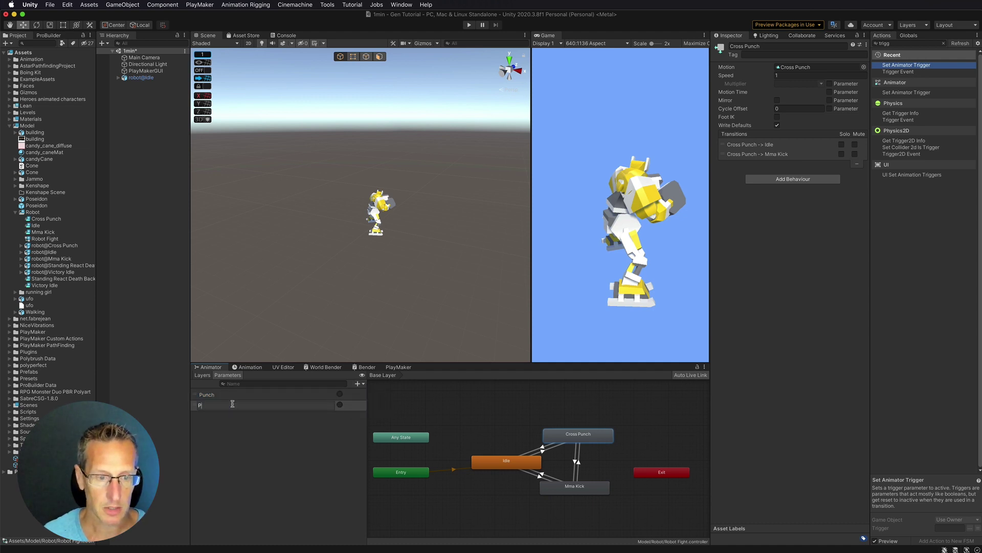
{"action": "left_click", "coordinate": [232, 404]}
{"action": "type", "text": "Kicke"}
{"action": "key", "text": "BackSpace"}
{"action": "key", "text": "Return"}
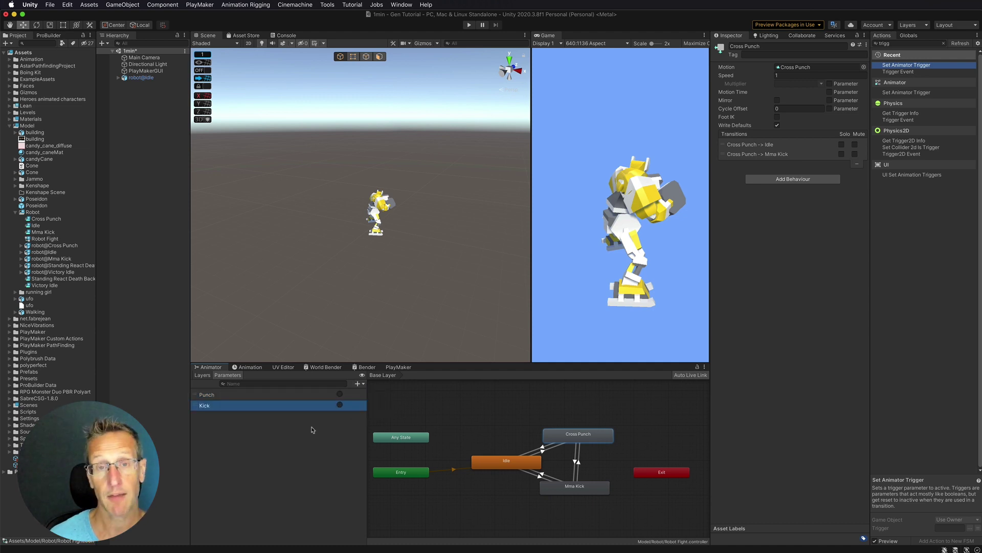